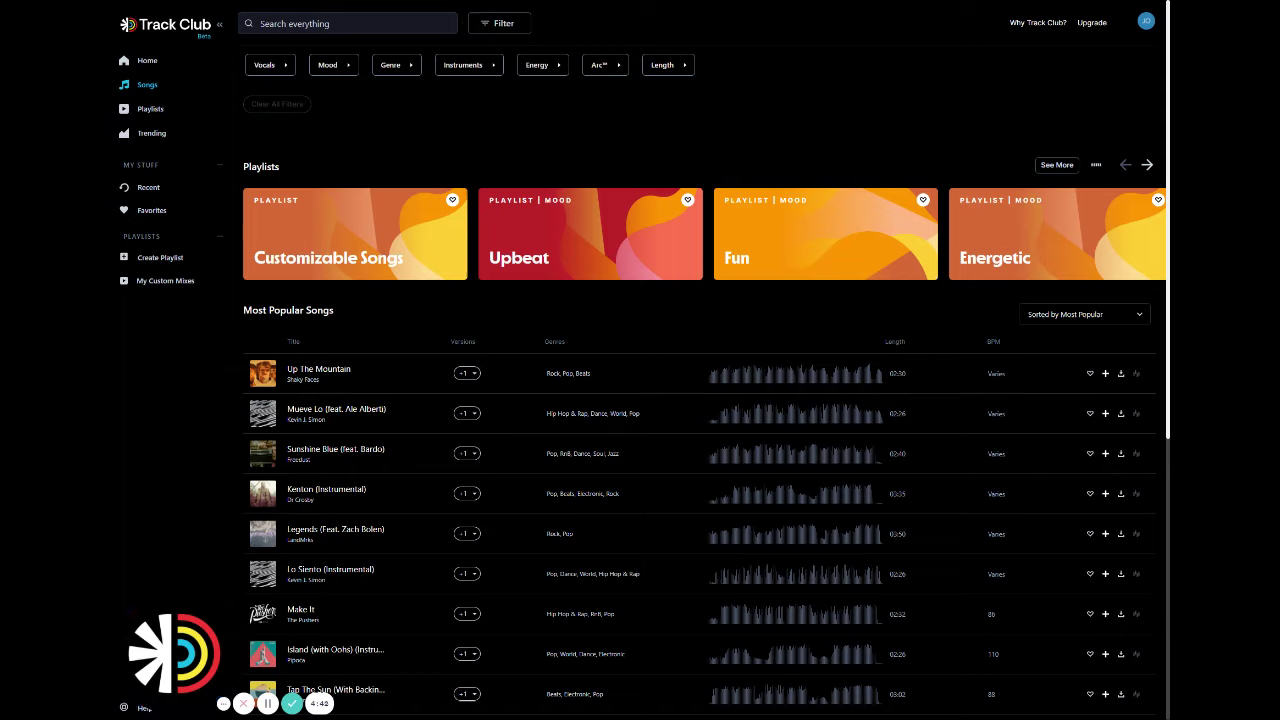
# Review the available vocals, mood, genre, instruments, energy, arc and length filter options for songs.
pyautogui.click(264, 64)
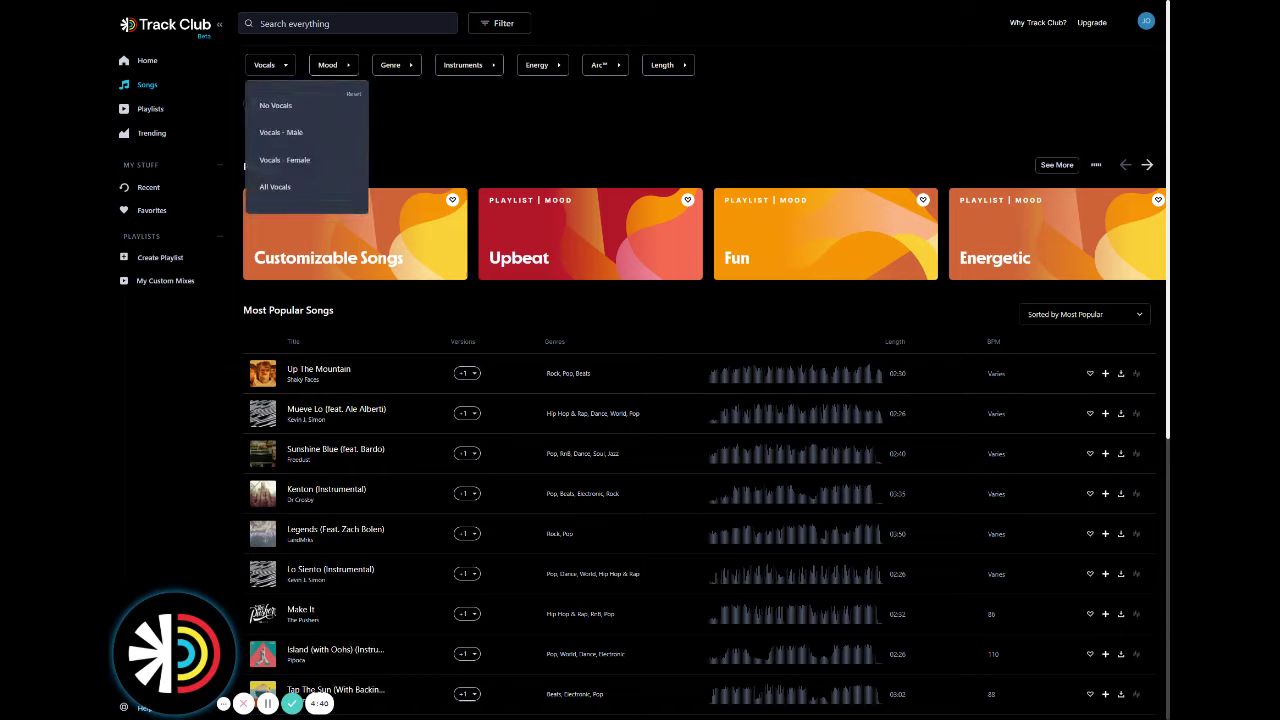
pyautogui.click(331, 64)
pyautogui.scroll(-10, 368, 190)
pyautogui.click(390, 64)
pyautogui.click(468, 64)
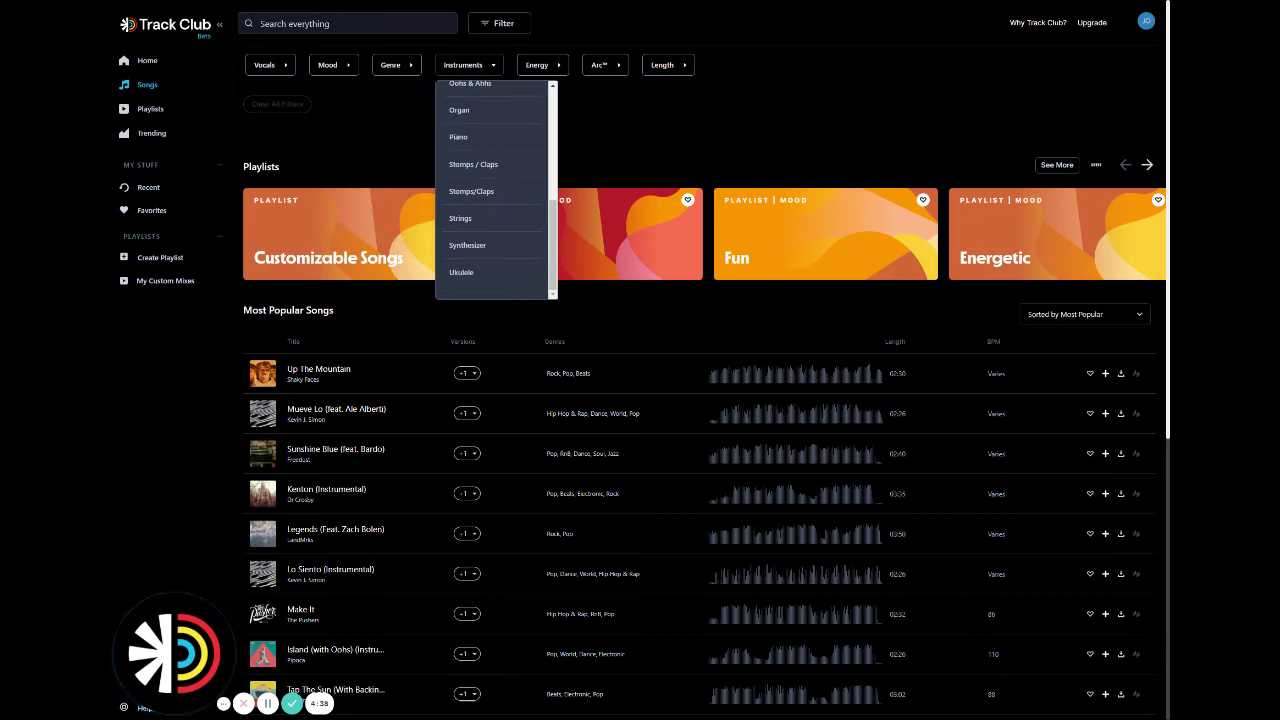
pyautogui.scroll(-10, 495, 190)
pyautogui.click(537, 64)
pyautogui.click(600, 64)
pyautogui.click(663, 64)
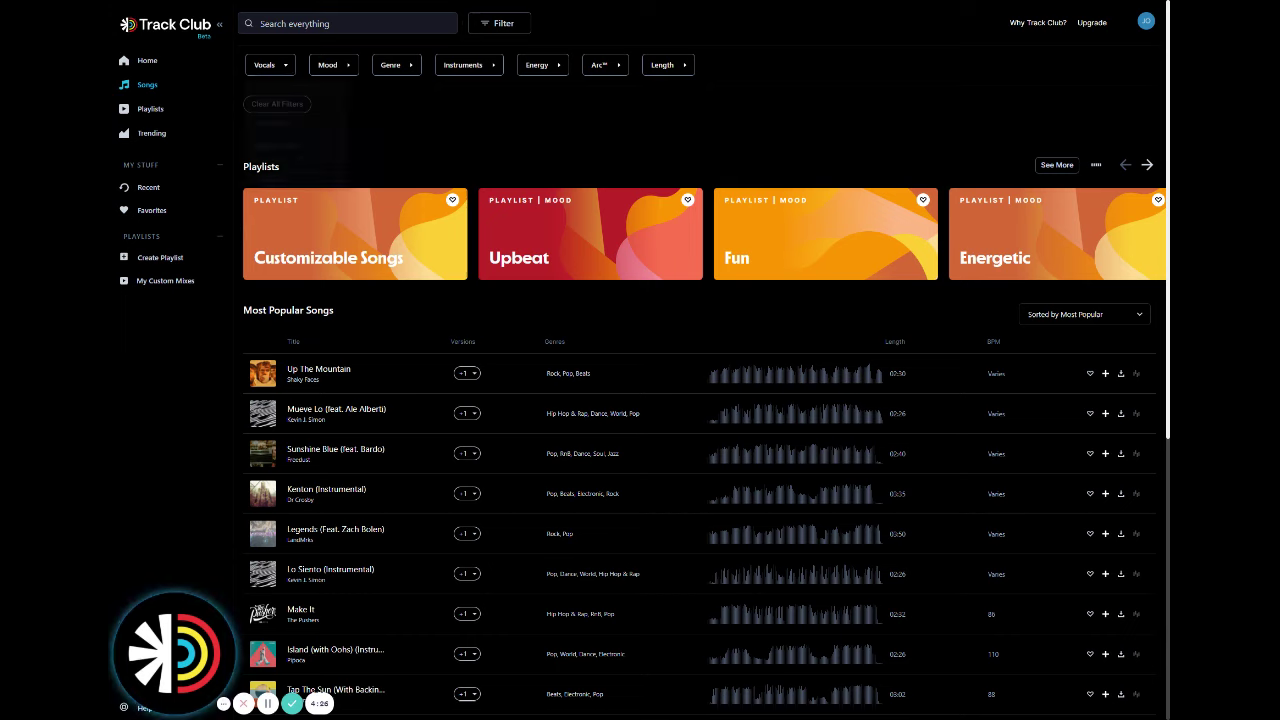
# Filter the songs by No Vocals, the Confident and Upbeat moods, and the Pop genre.
pyautogui.click(268, 64)
pyautogui.click(285, 106)
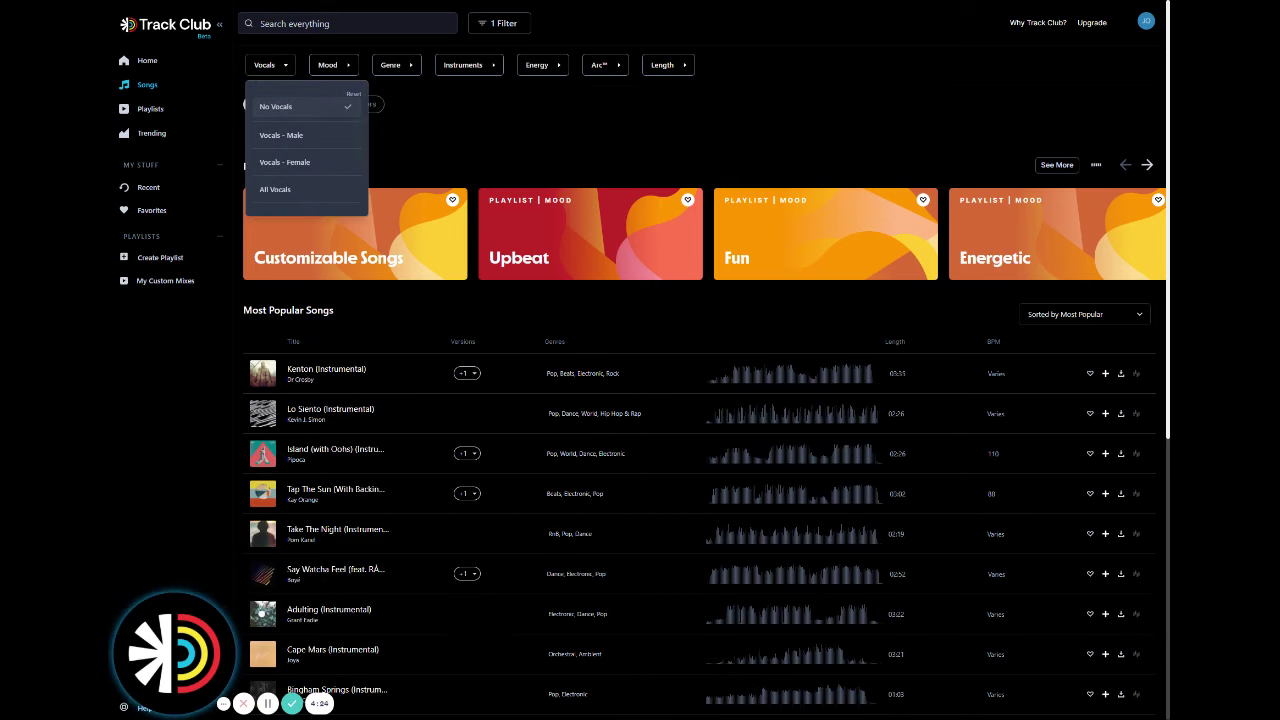
pyautogui.click(330, 64)
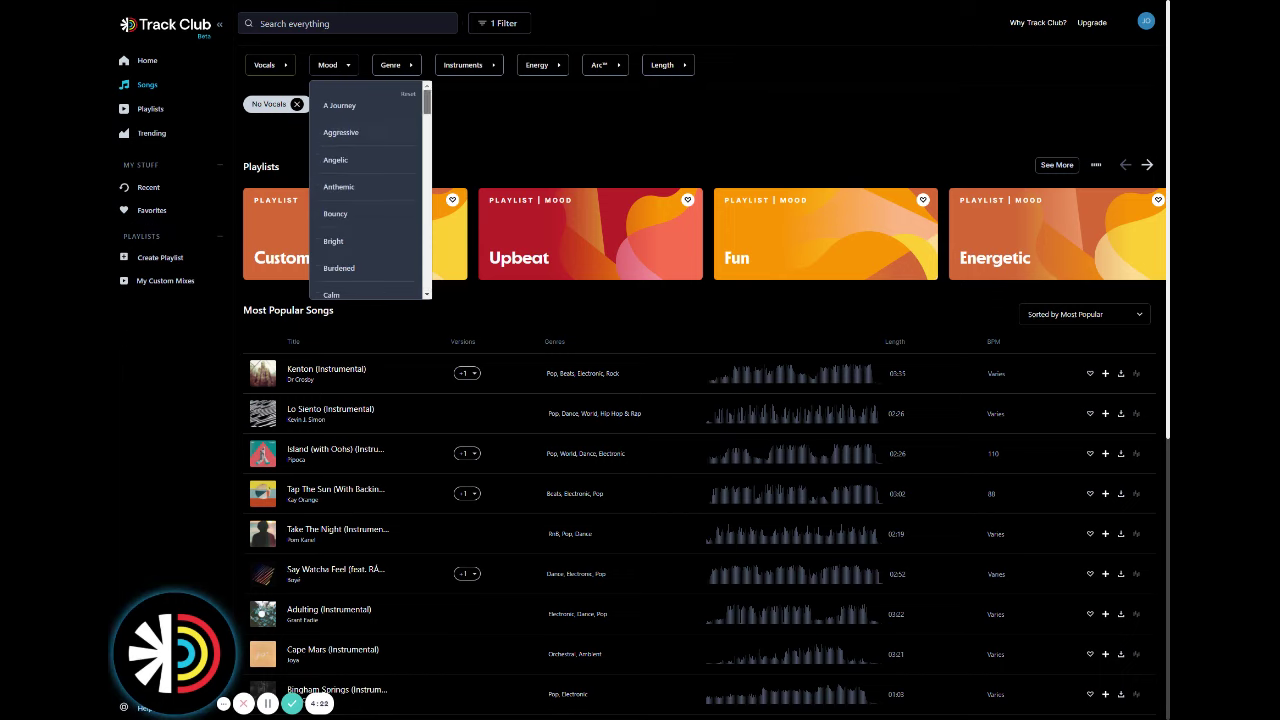
pyautogui.scroll(-5, 370, 190)
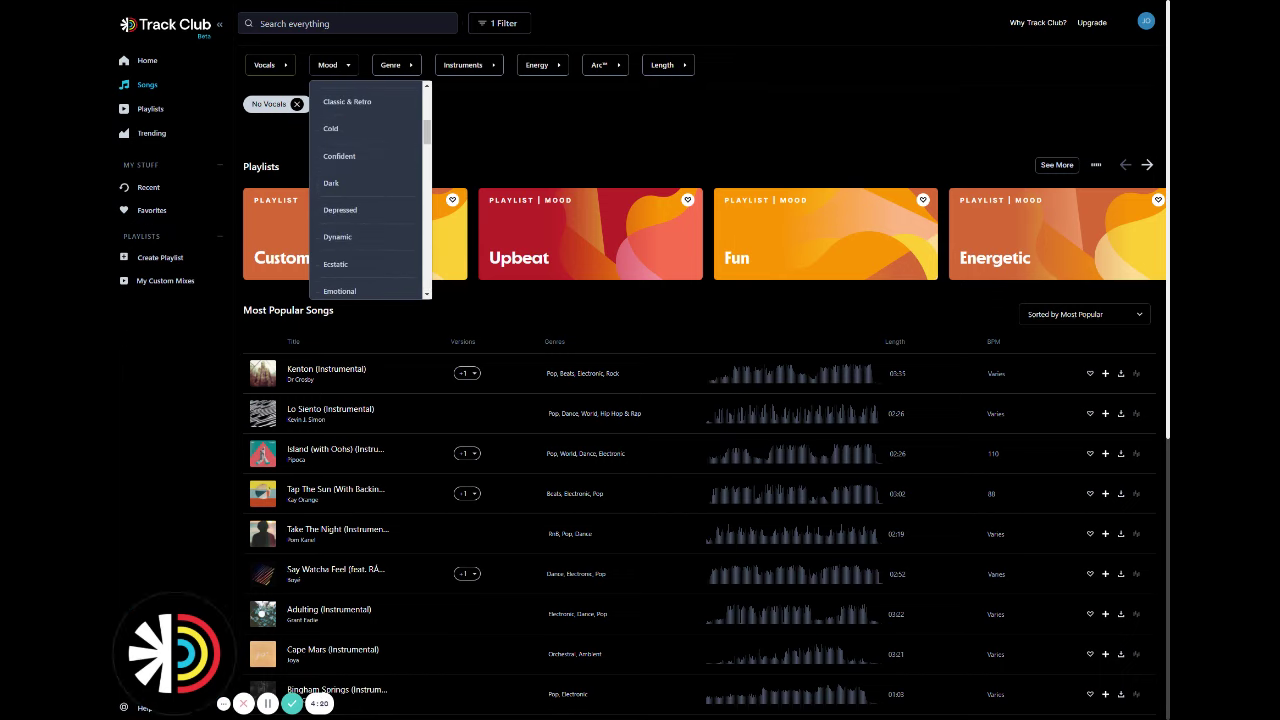
pyautogui.click(339, 156)
pyautogui.scroll(-10, 370, 190)
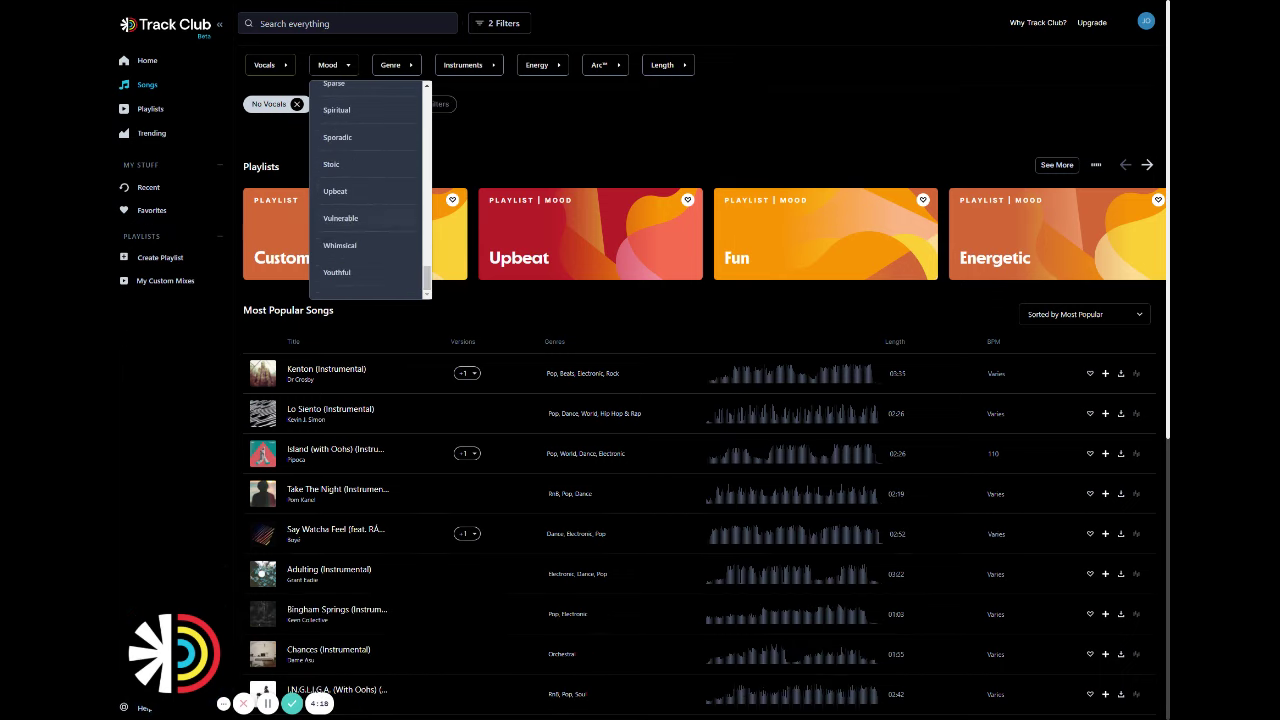
pyautogui.click(335, 191)
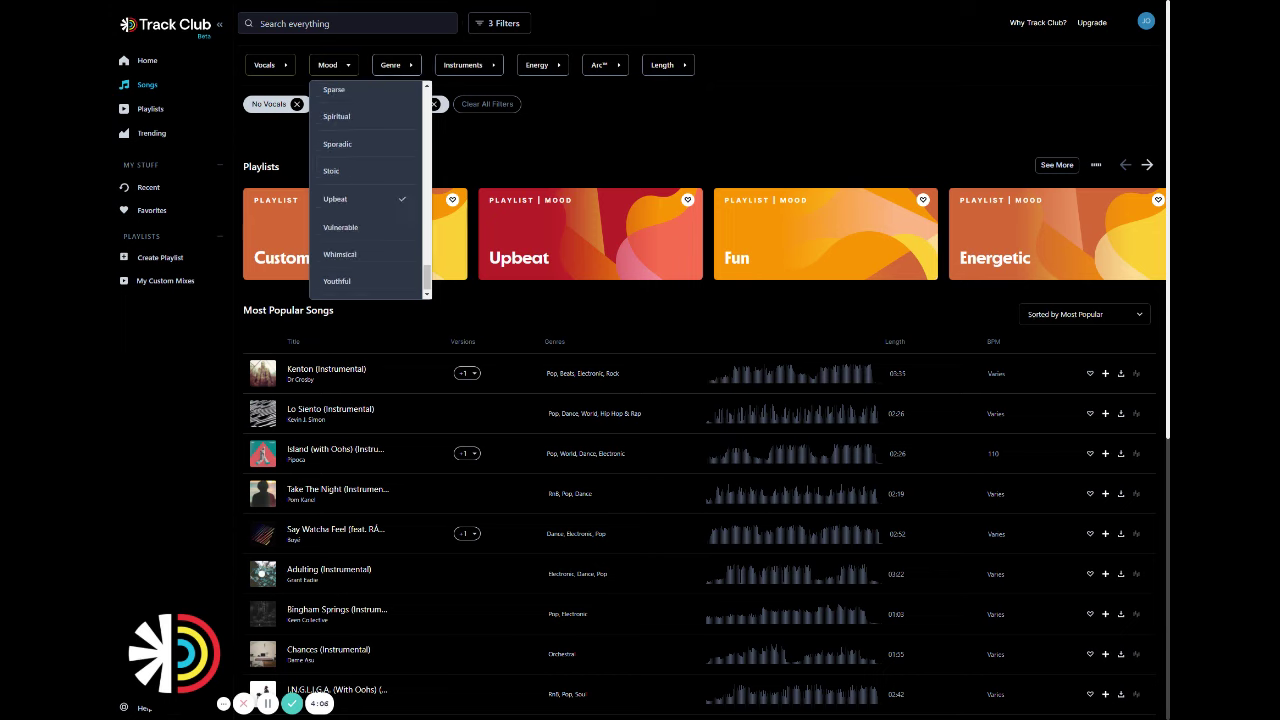
pyautogui.click(395, 64)
pyautogui.click(427, 228)
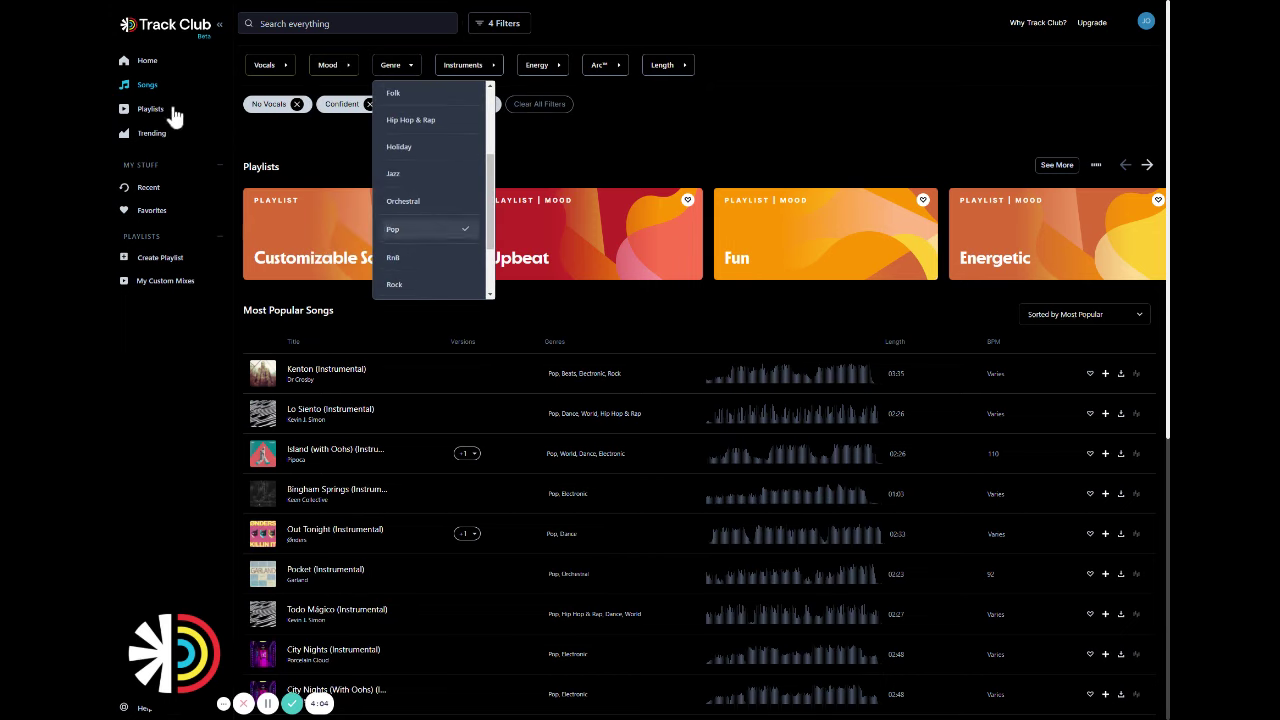
# Add the Synthesizer instrument filter and the Multiple Crescendos arc filter to the song search.
pyautogui.click(463, 64)
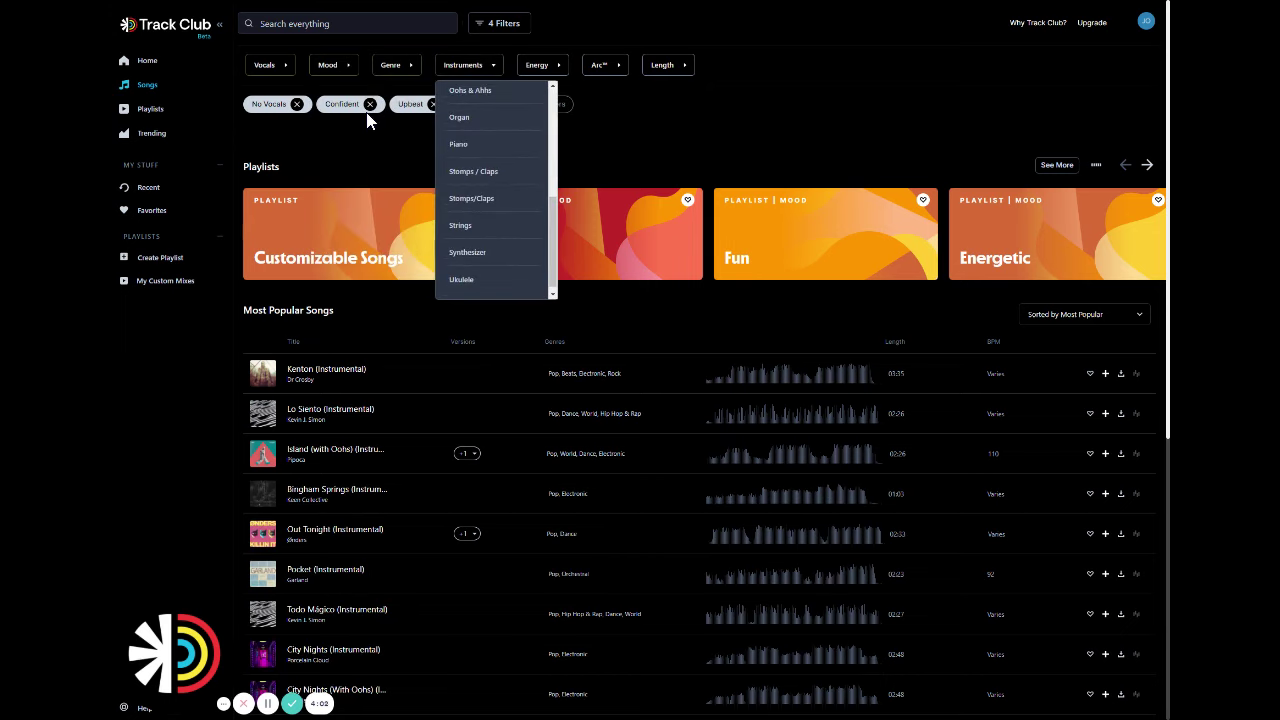
pyautogui.click(467, 252)
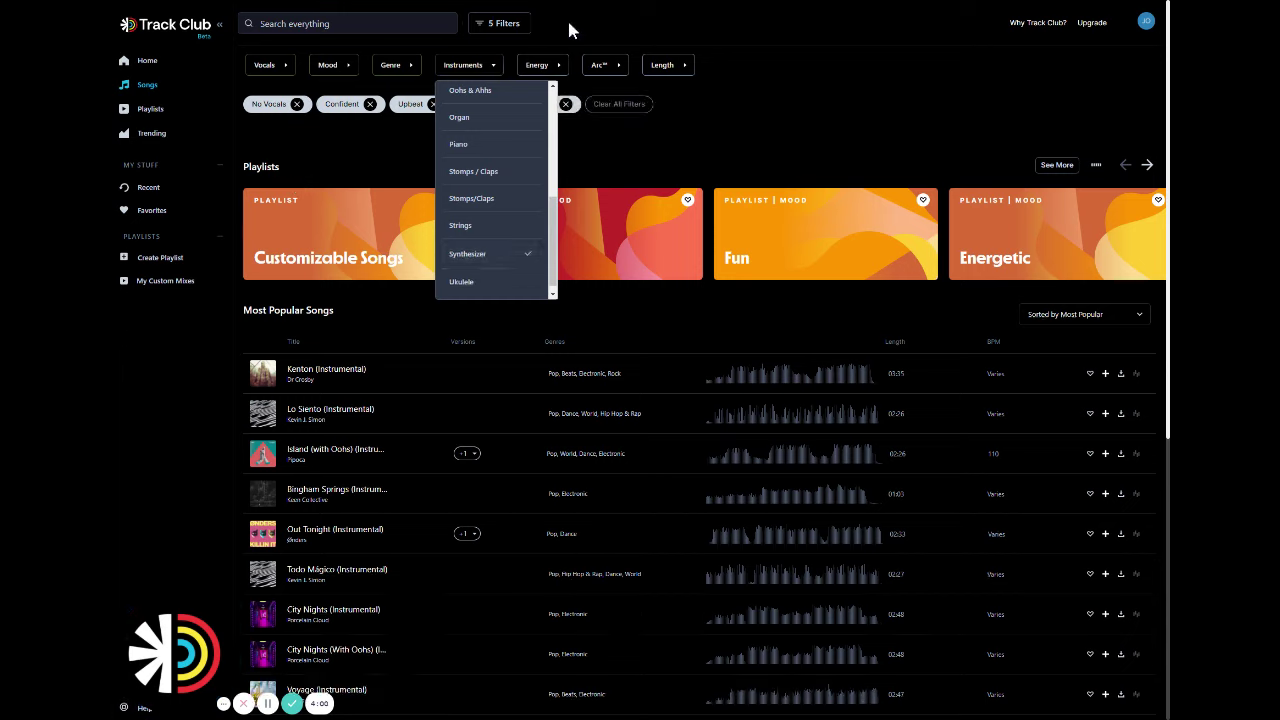
pyautogui.click(668, 64)
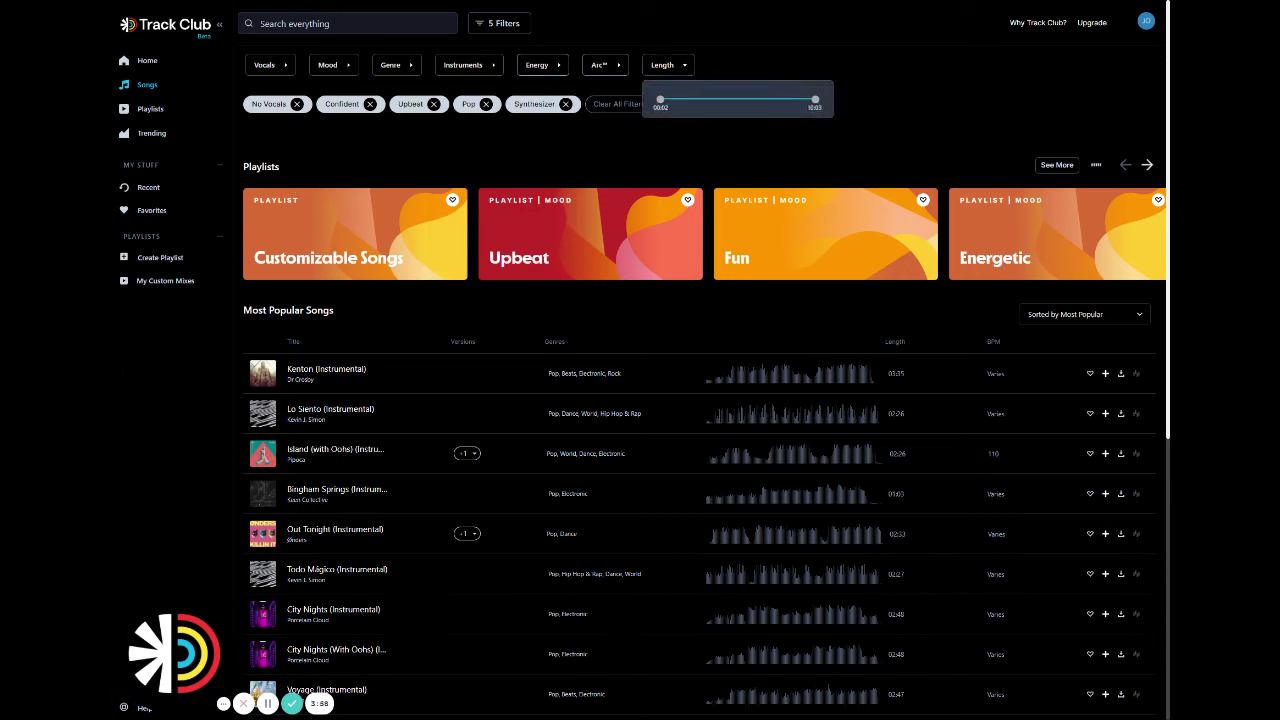
pyautogui.click(542, 64)
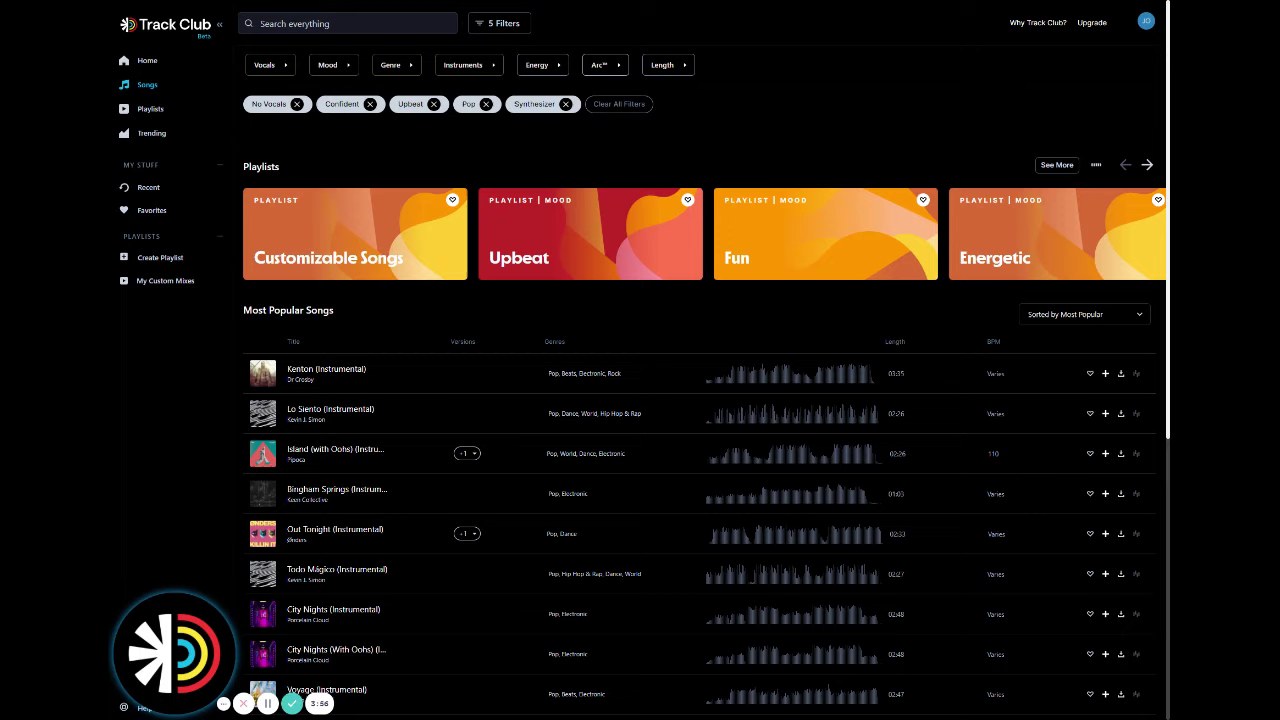
pyautogui.click(602, 64)
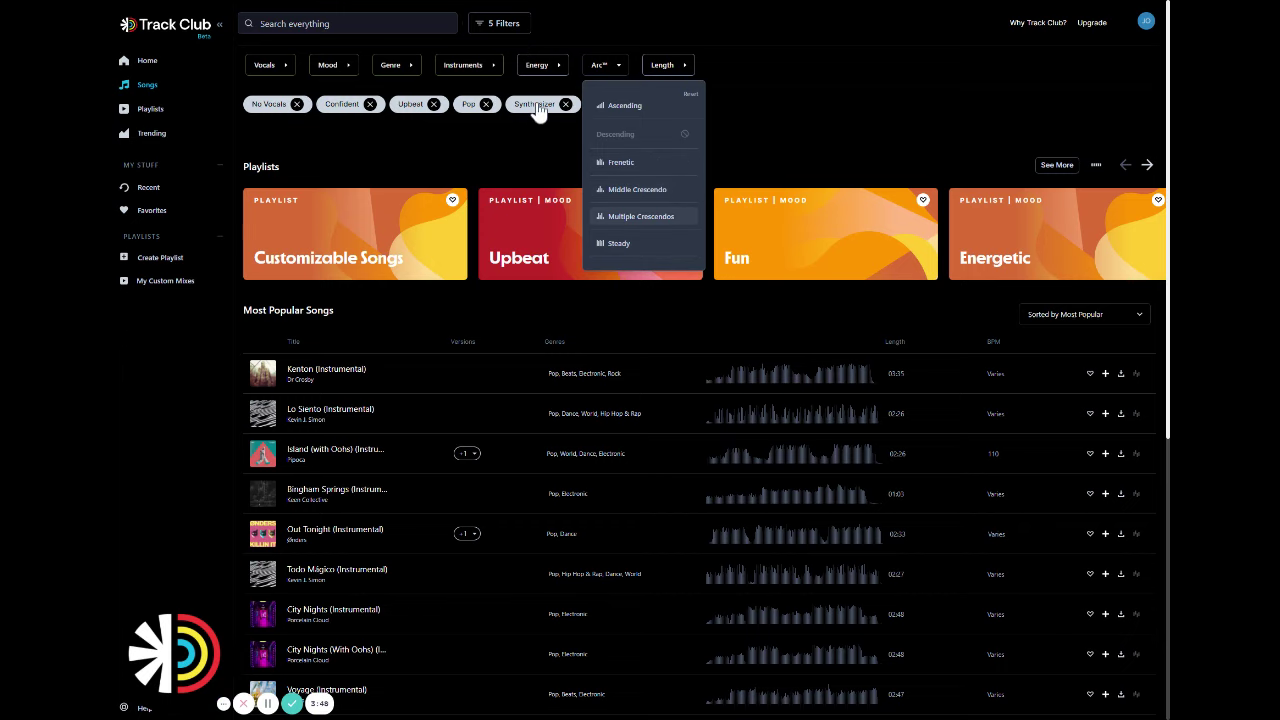
pyautogui.click(642, 216)
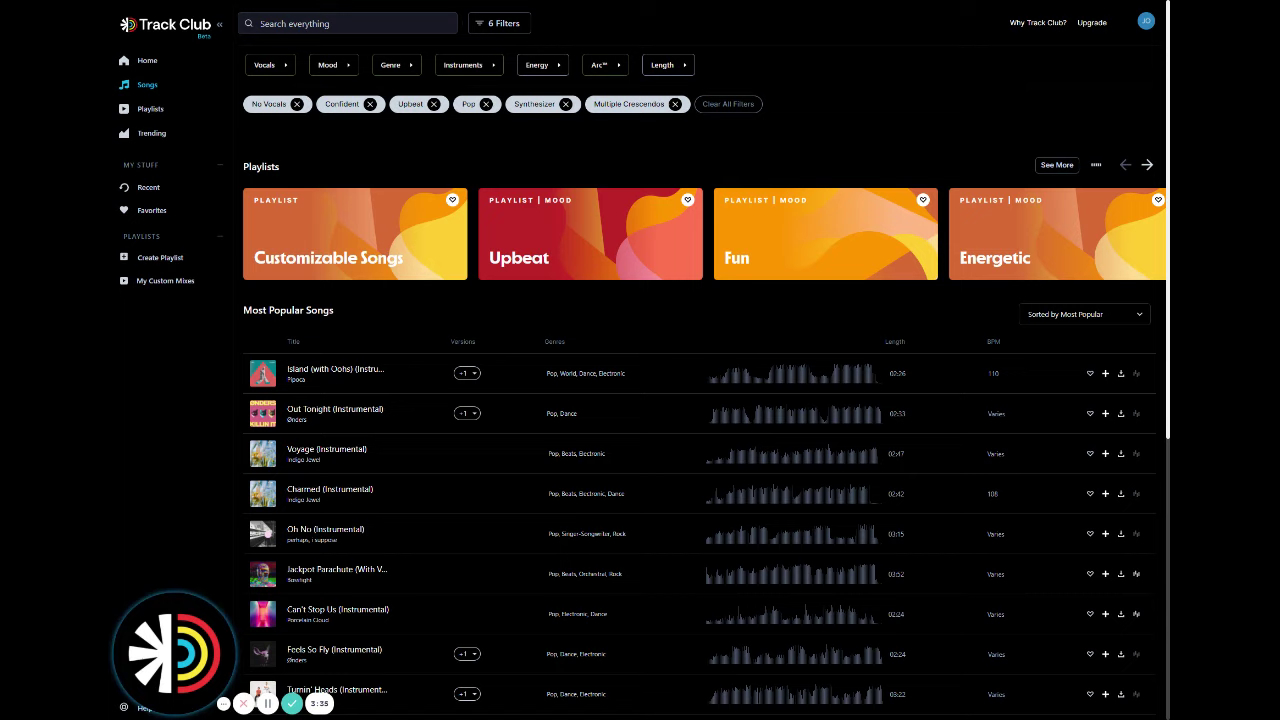
# Remove the Synthesizer and Multiple Crescendos filters from the active song filters.
pyautogui.hotkey('shift', 'Tab')
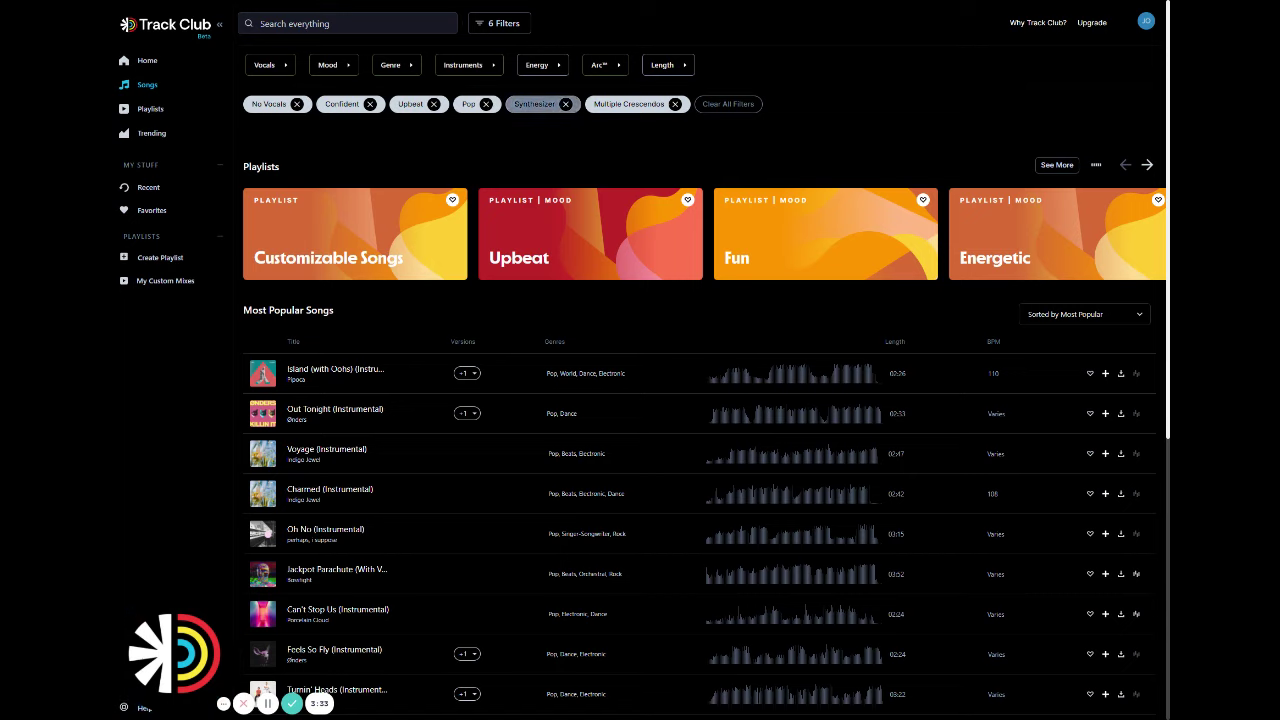
pyautogui.press('Tab')
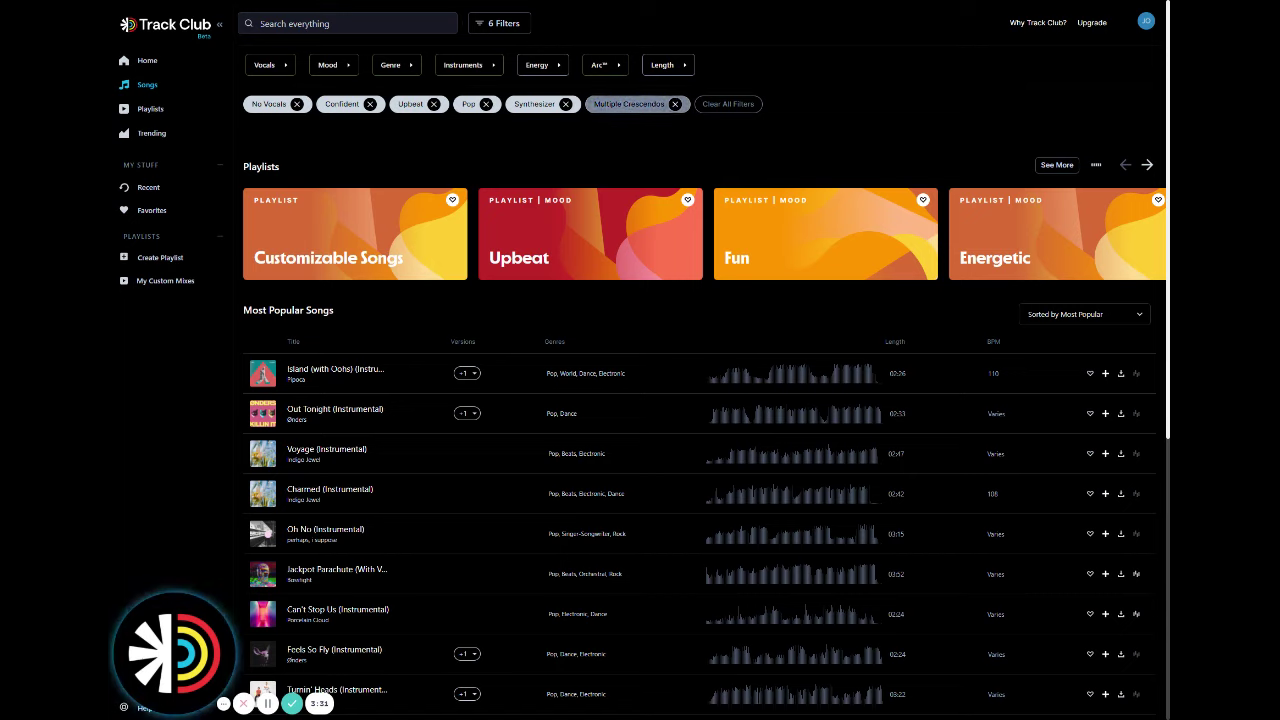
pyautogui.press('Tab')
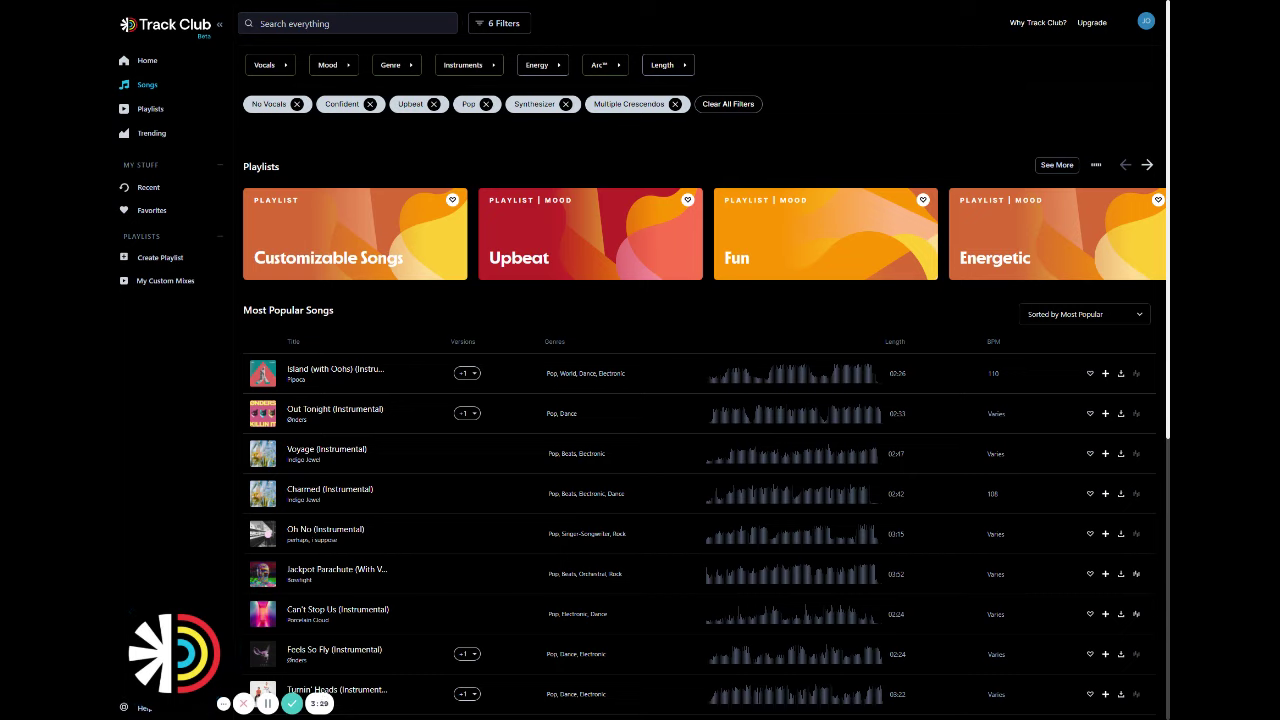
pyautogui.press('Tab')
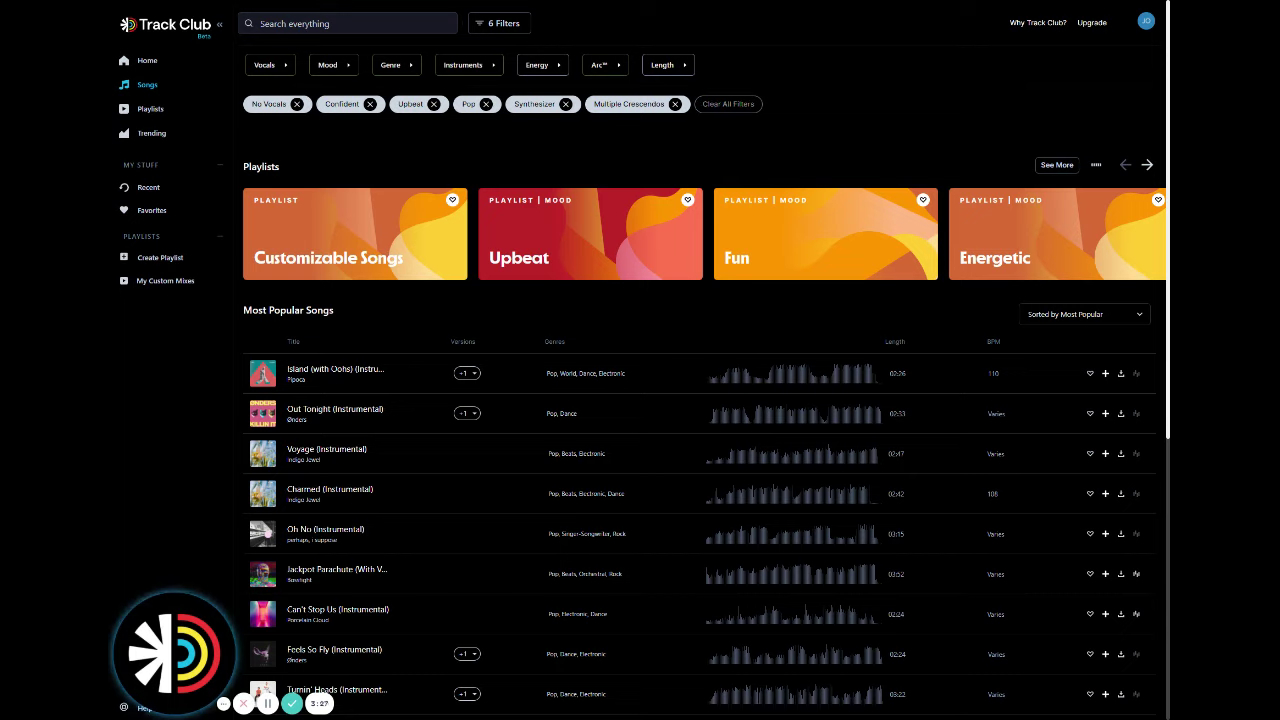
pyautogui.hotkey('shift', 'Tab')
pyautogui.hotkey('shift', 'Tab')
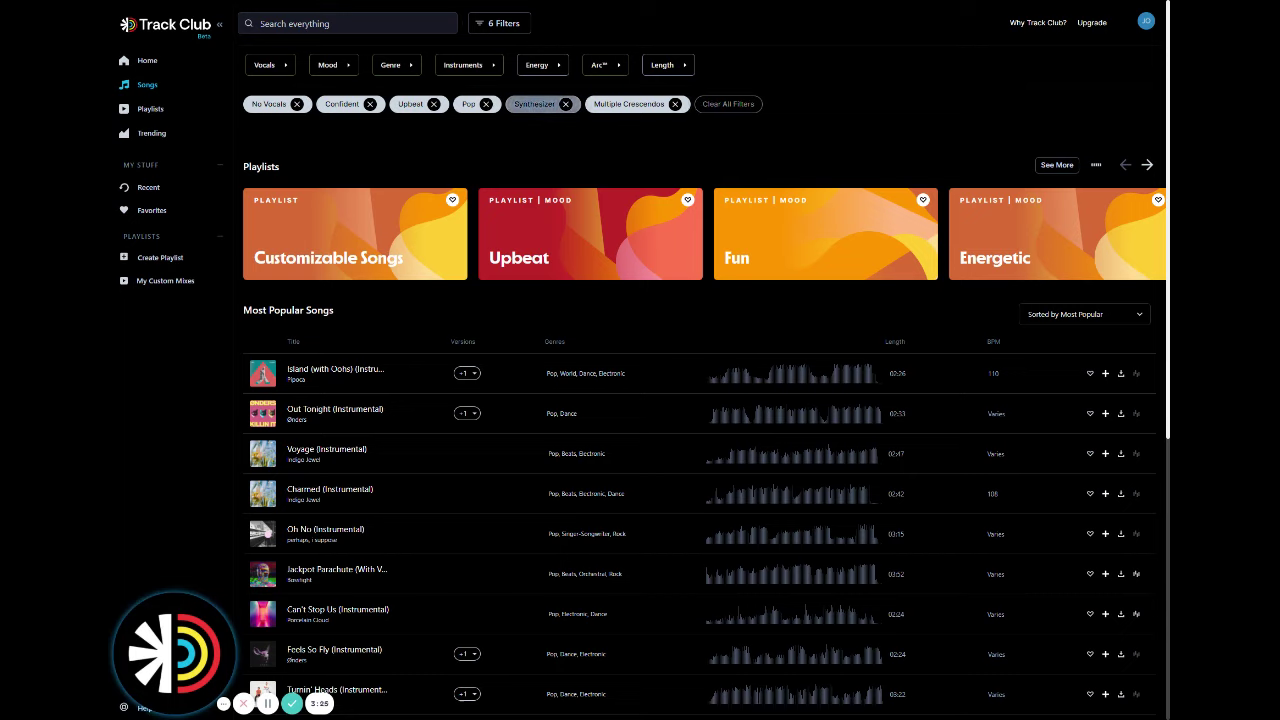
pyautogui.press('Return')
pyautogui.press('Return')
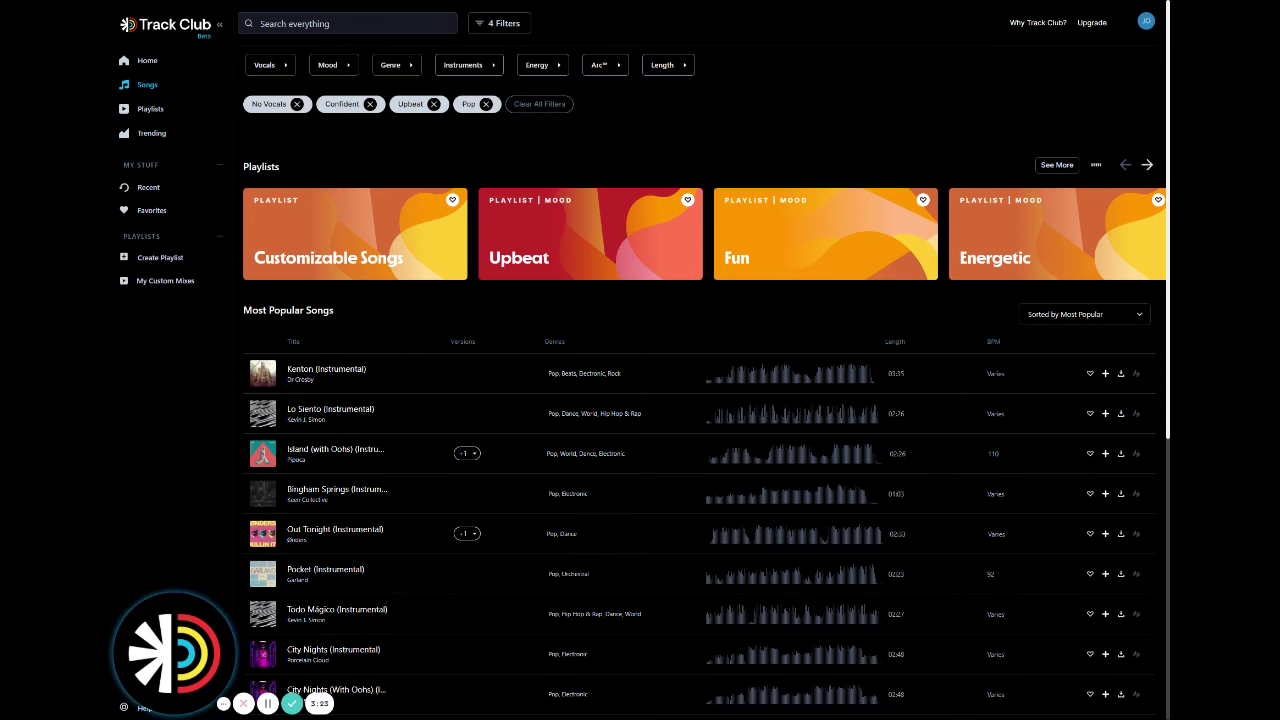
# Look through the filtered songs on the first and second results pages.
pyautogui.scroll(-2, 492, 289)
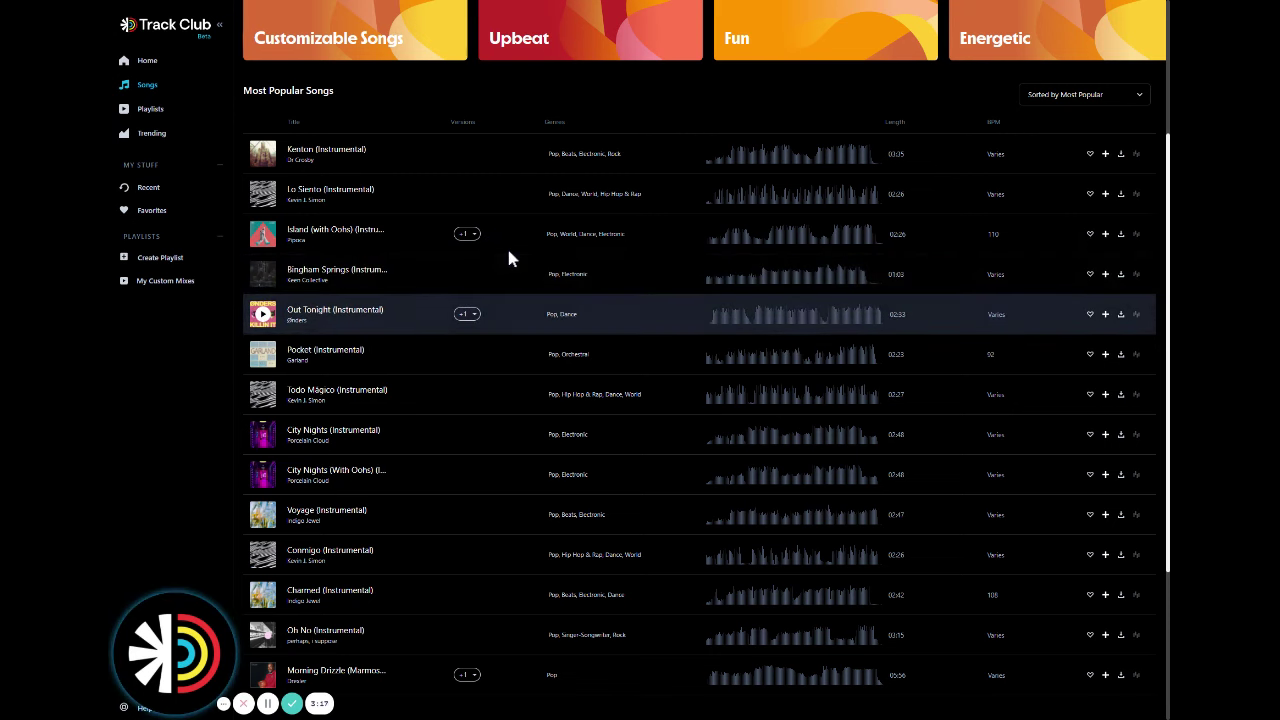
pyautogui.scroll(-1, 553, 216)
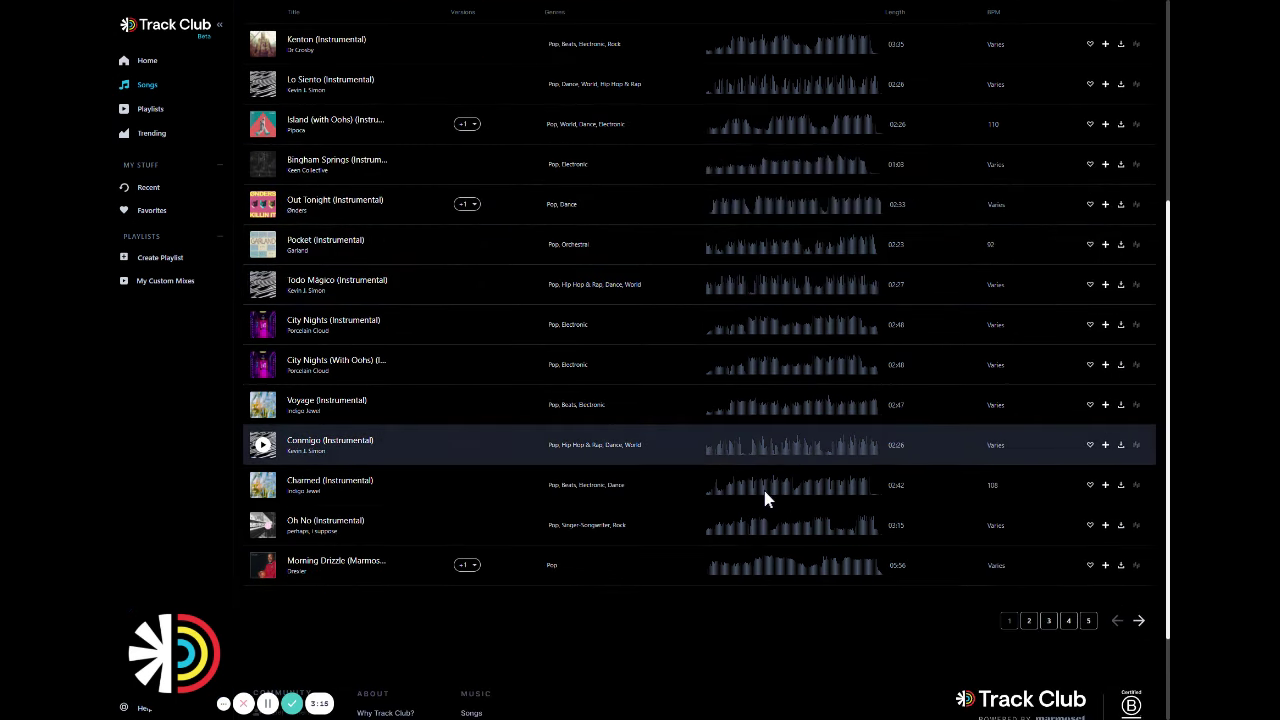
pyautogui.click(1028, 620)
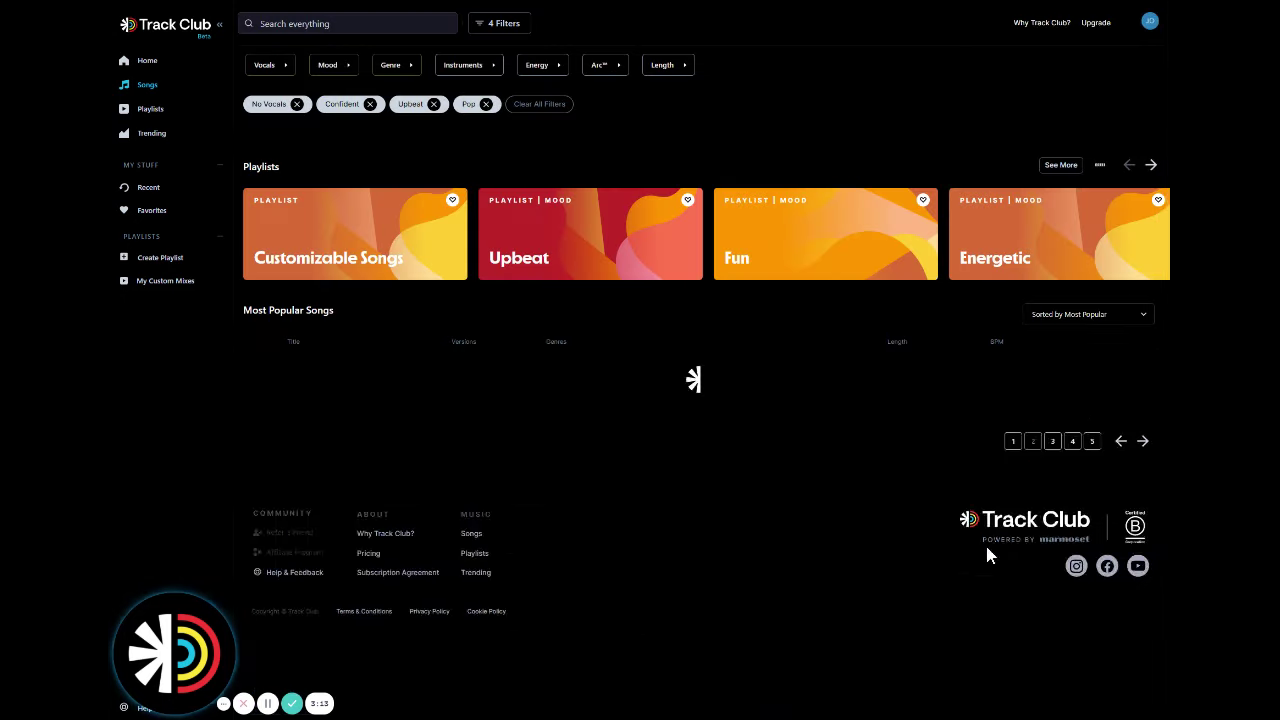
pyautogui.scroll(-3, 927, 357)
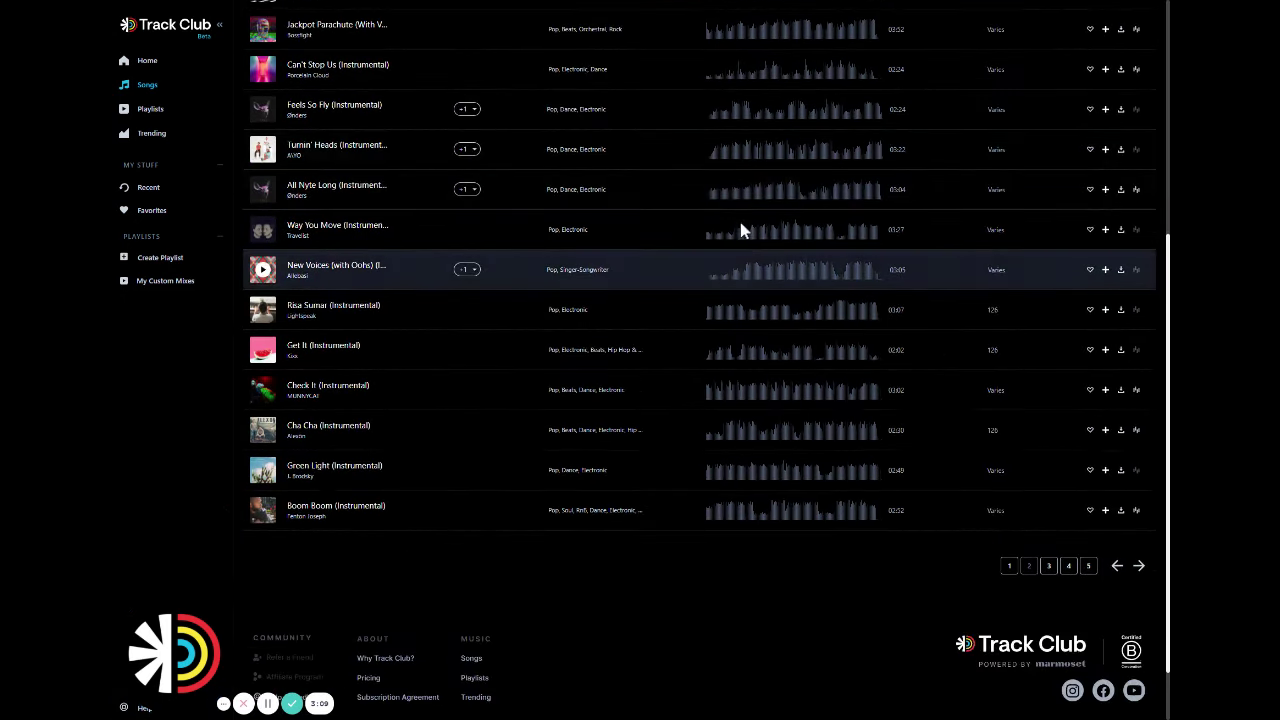
pyautogui.scroll(-2, 740, 229)
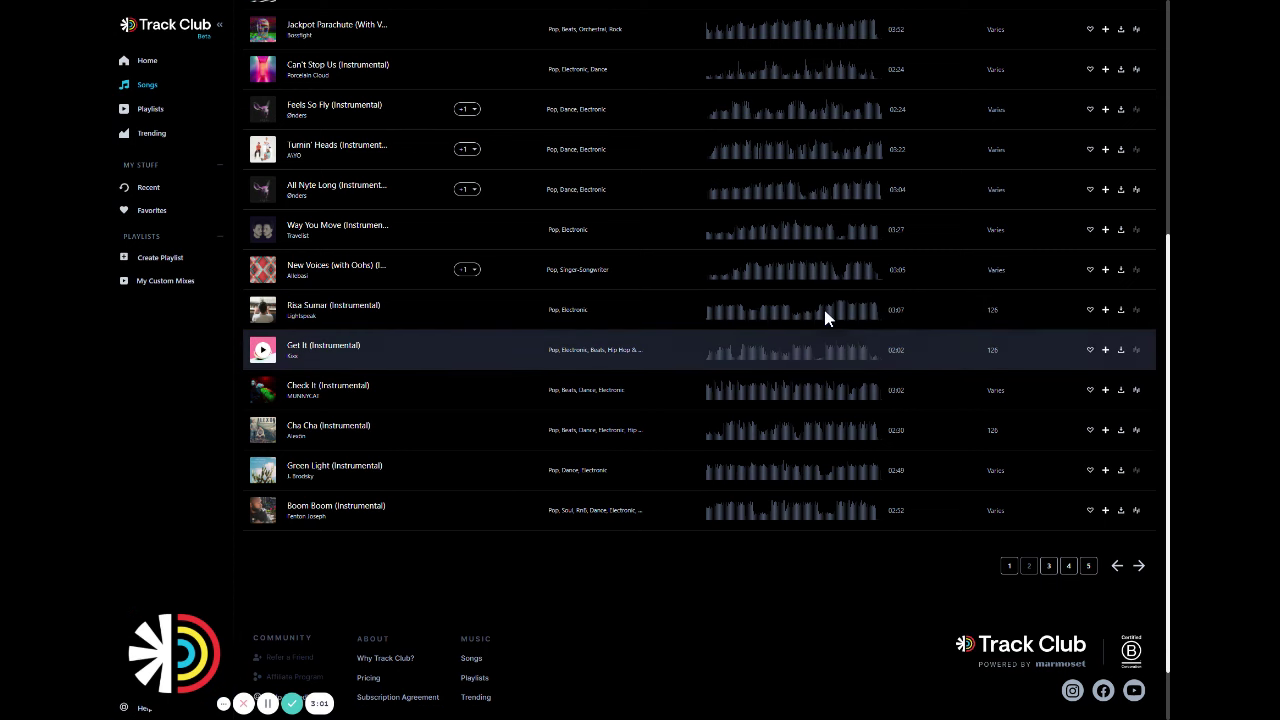
pyautogui.scroll(1, 823, 305)
pyautogui.scroll(1, 820, 315)
pyautogui.scroll(-2, 822, 300)
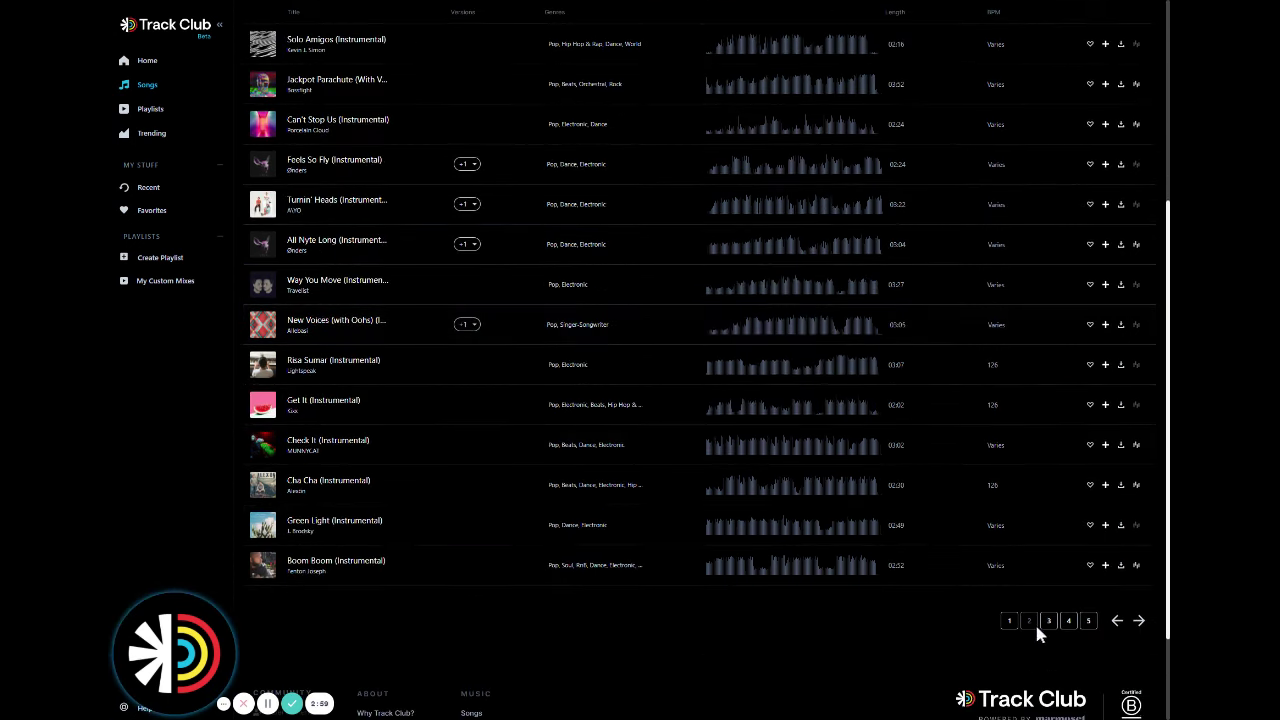
# Open the third page of results and look through its songs.
pyautogui.click(1009, 620)
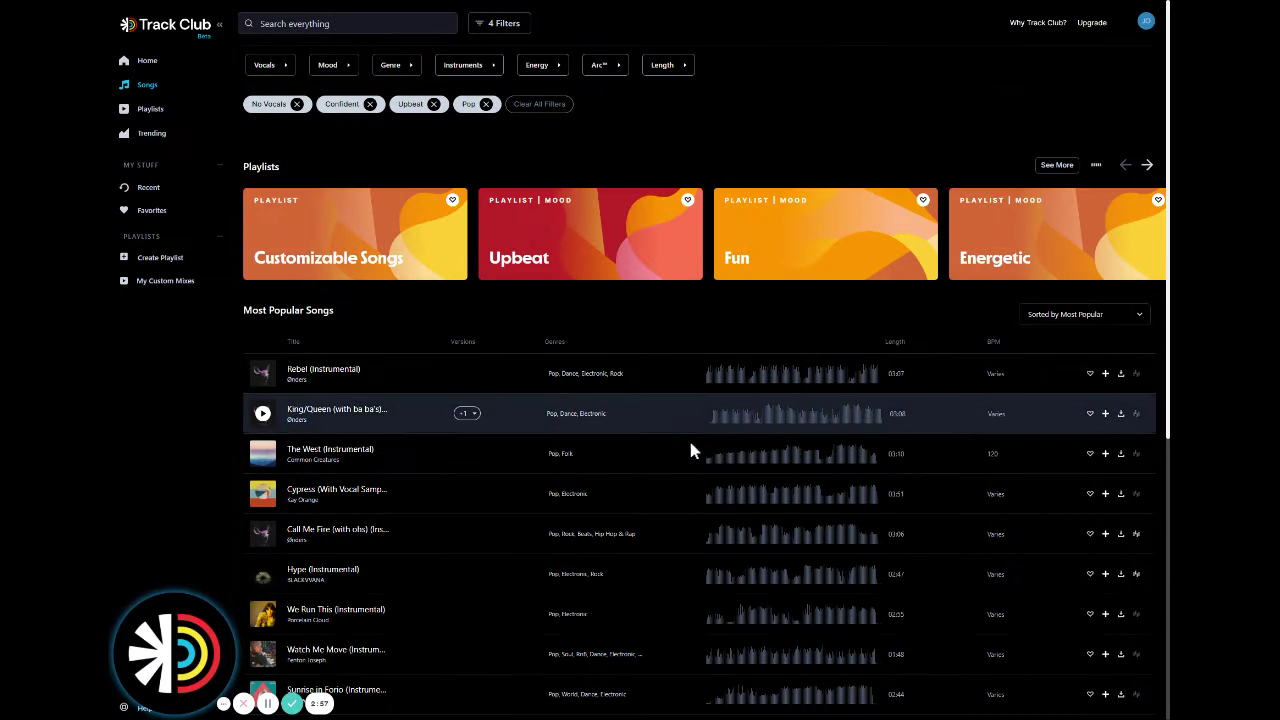
pyautogui.scroll(-2, 688, 437)
pyautogui.scroll(-3, 700, 432)
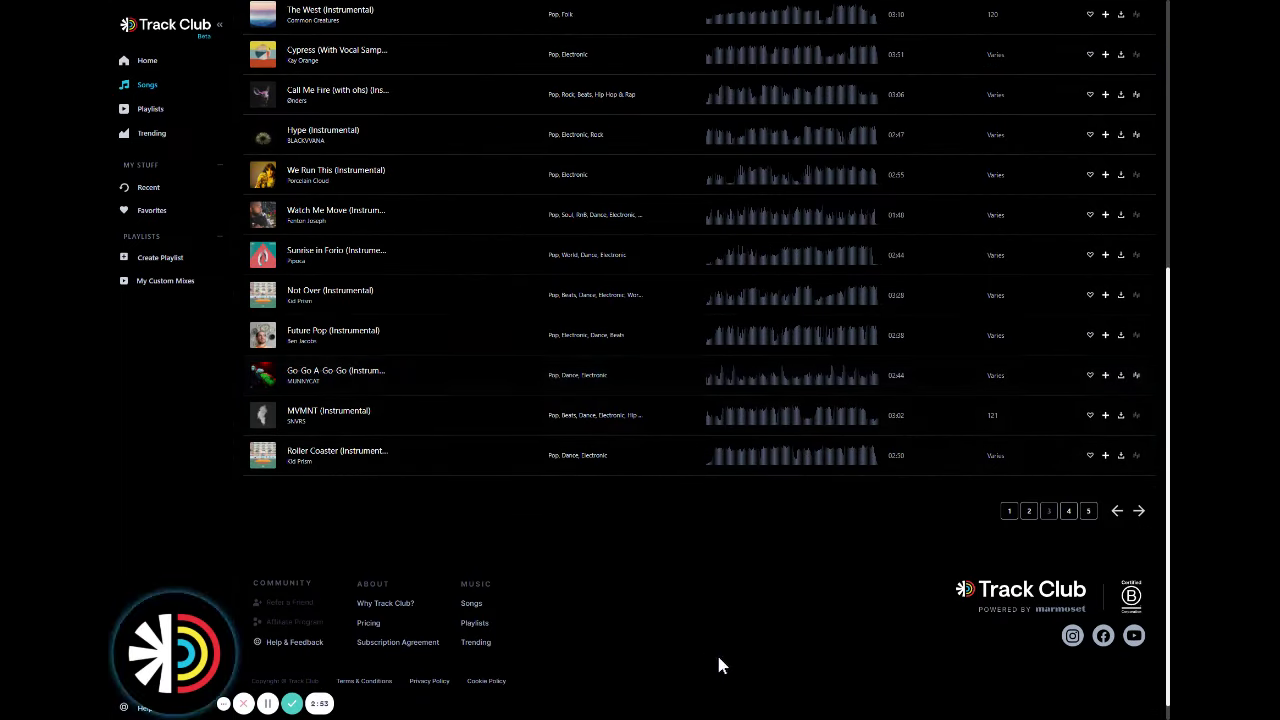
pyautogui.scroll(1, 716, 655)
# Open the fourth page of results and play a preview of Stride (Instrumental), pausing it after the opening section.
pyautogui.click(1068, 566)
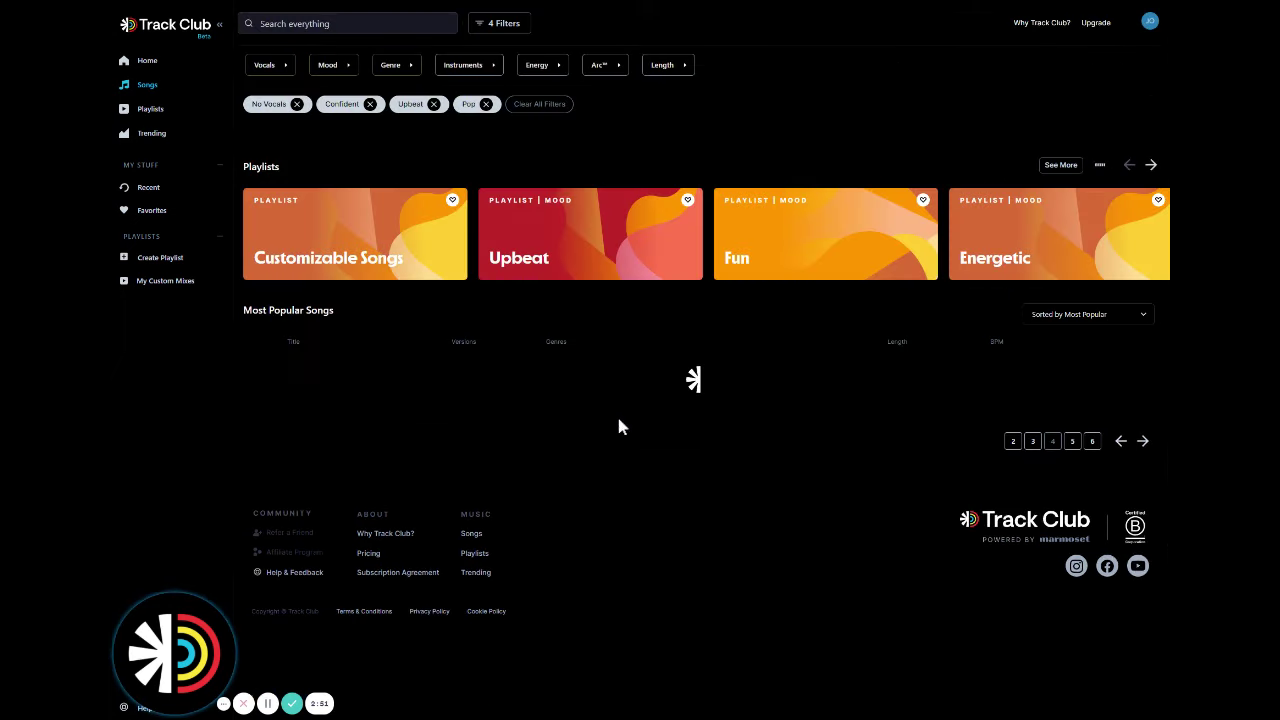
pyautogui.scroll(-1, 605, 440)
pyautogui.scroll(-5, 594, 455)
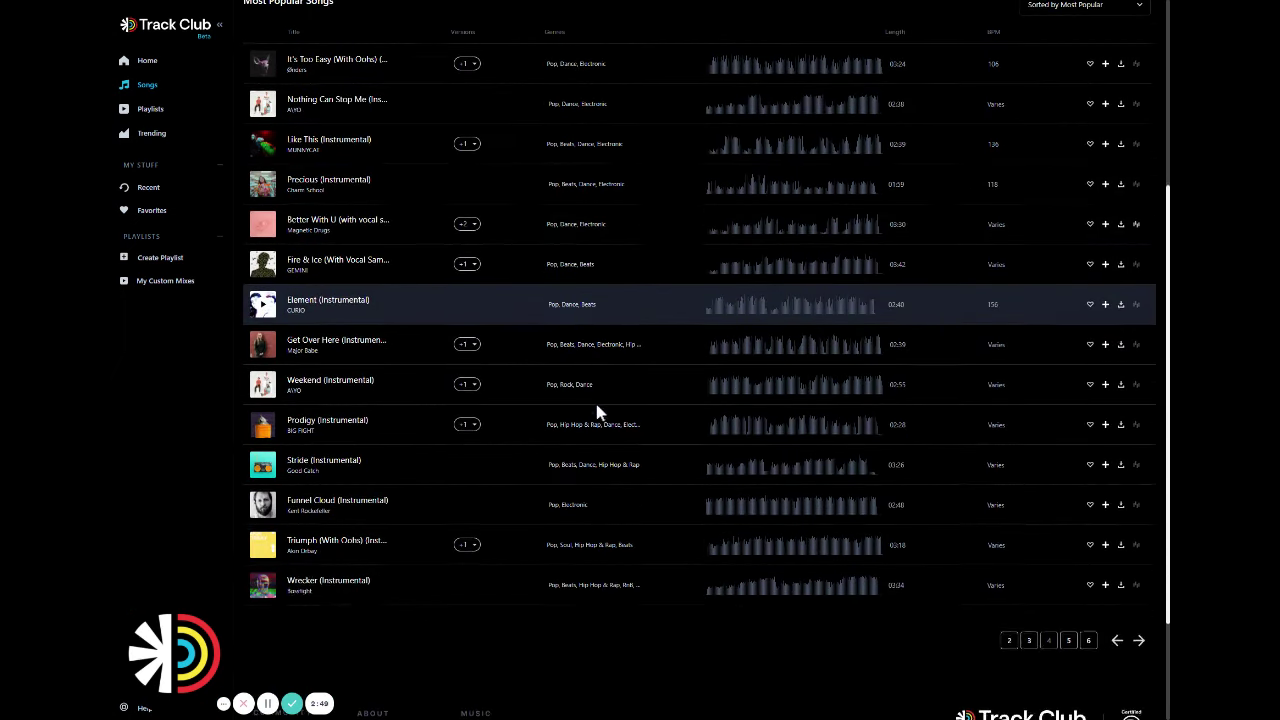
pyautogui.scroll(-1, 585, 398)
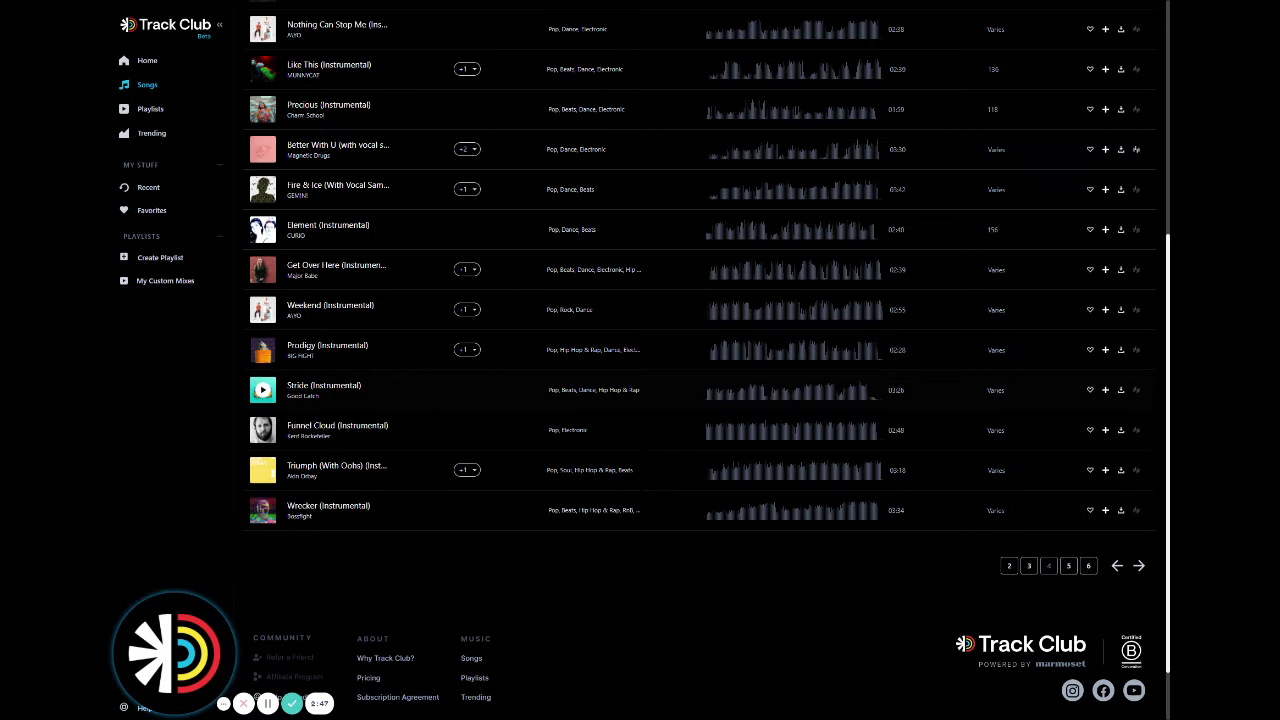
pyautogui.scroll(-1, 196, 365)
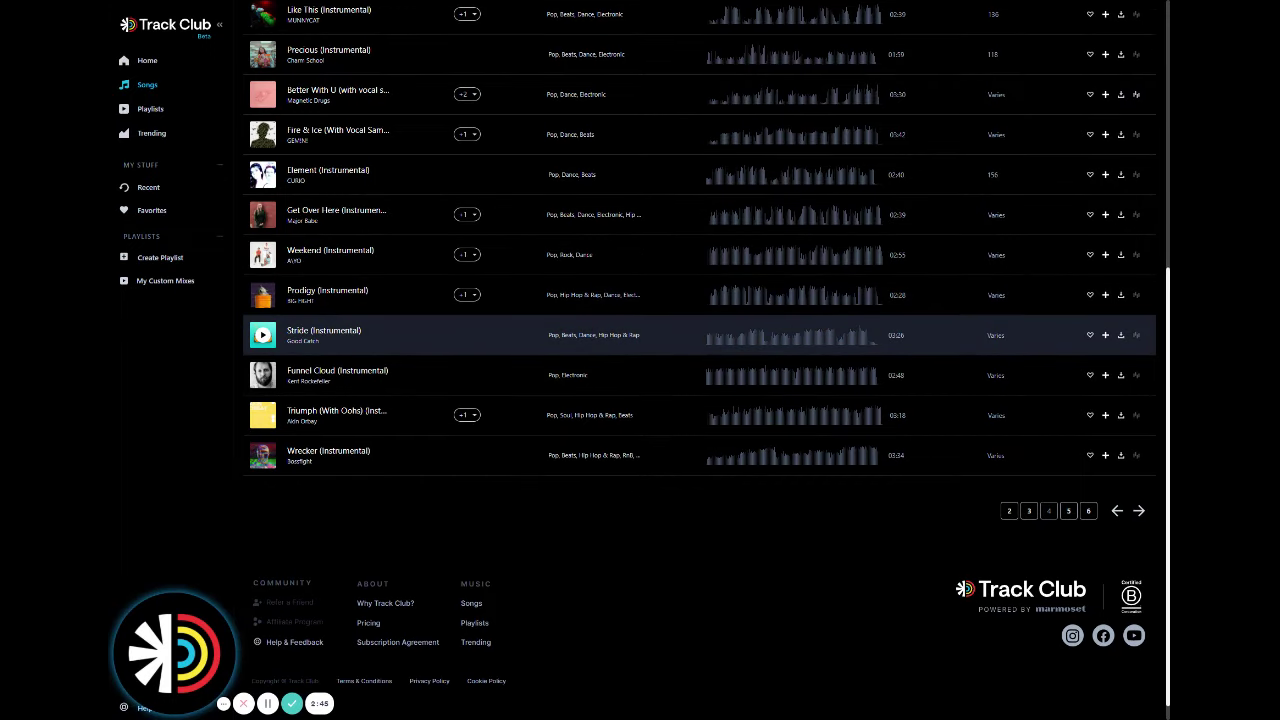
pyautogui.click(262, 335)
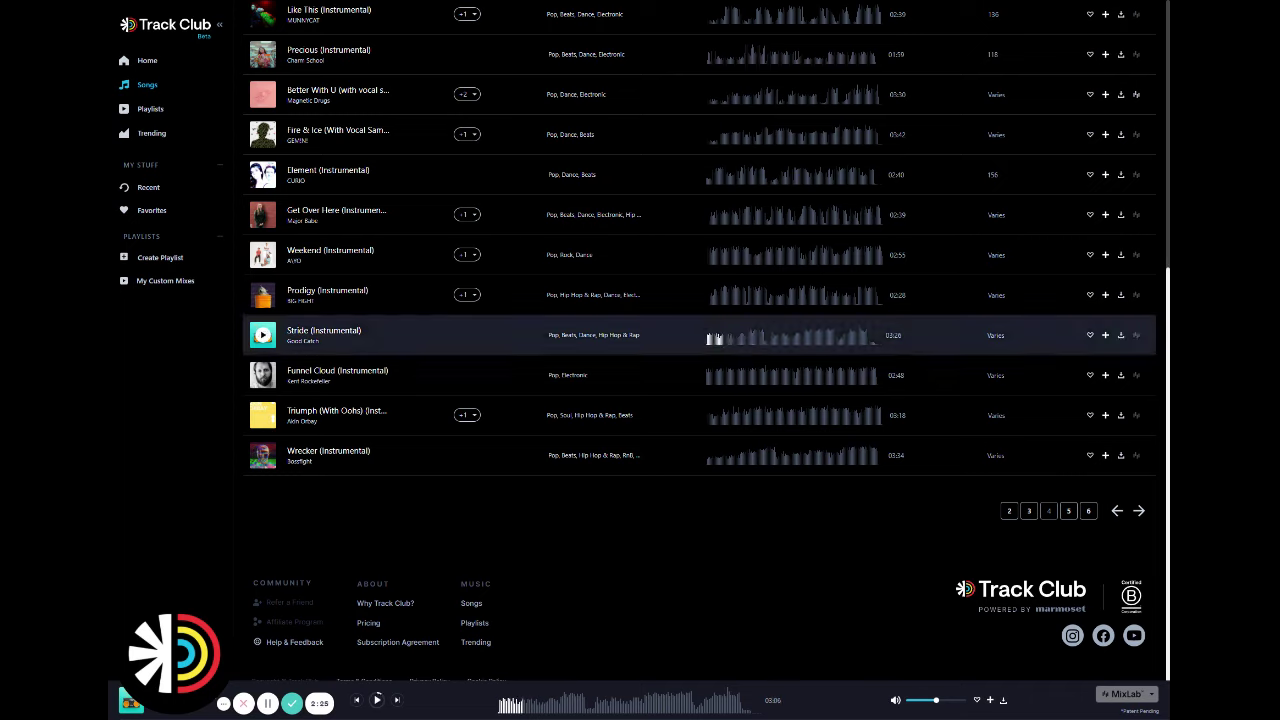
pyautogui.click(263, 335)
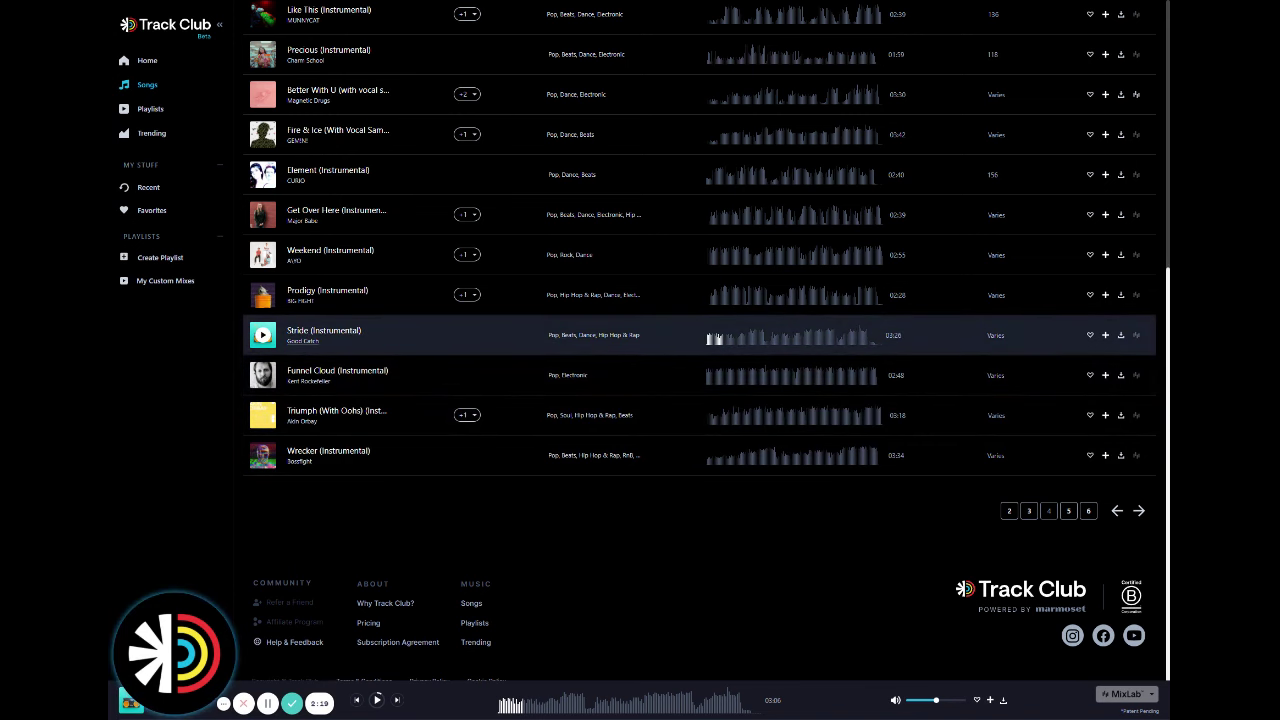
# Open the artist page for Good Catch and play a preview of Elevating Life from the popular songs.
pyautogui.click(302, 341)
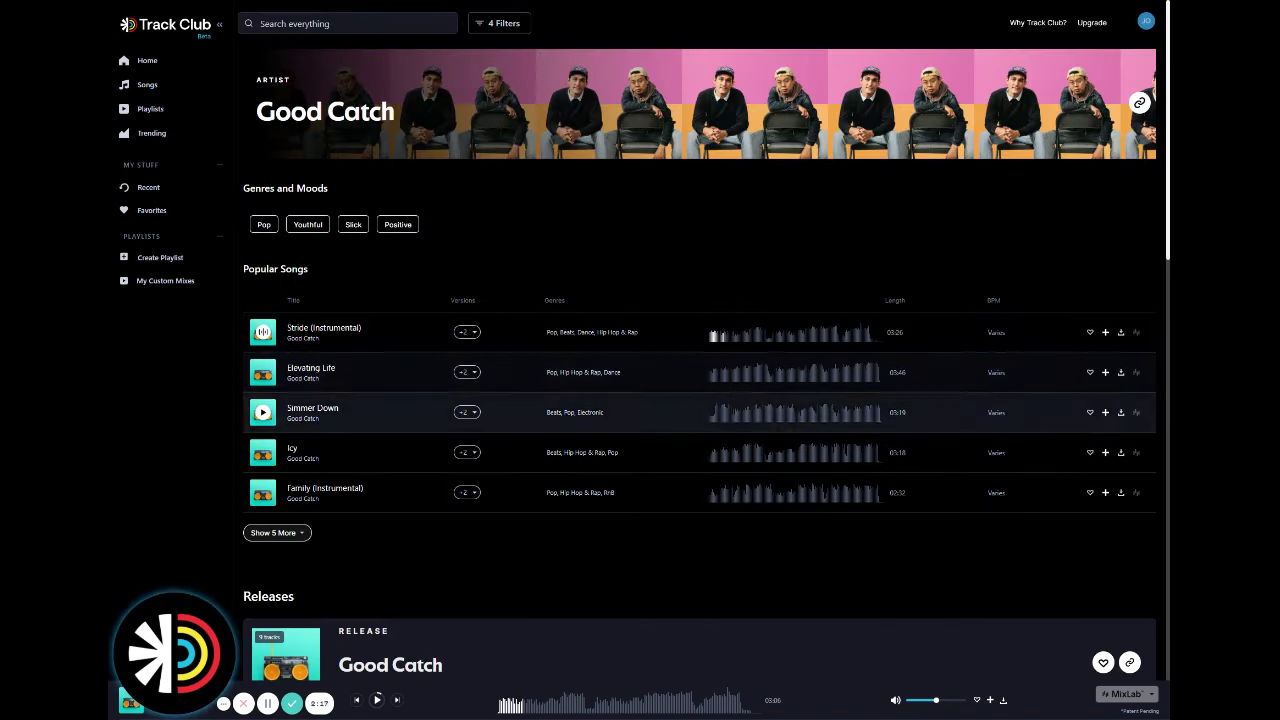
pyautogui.scroll(-1, 262, 380)
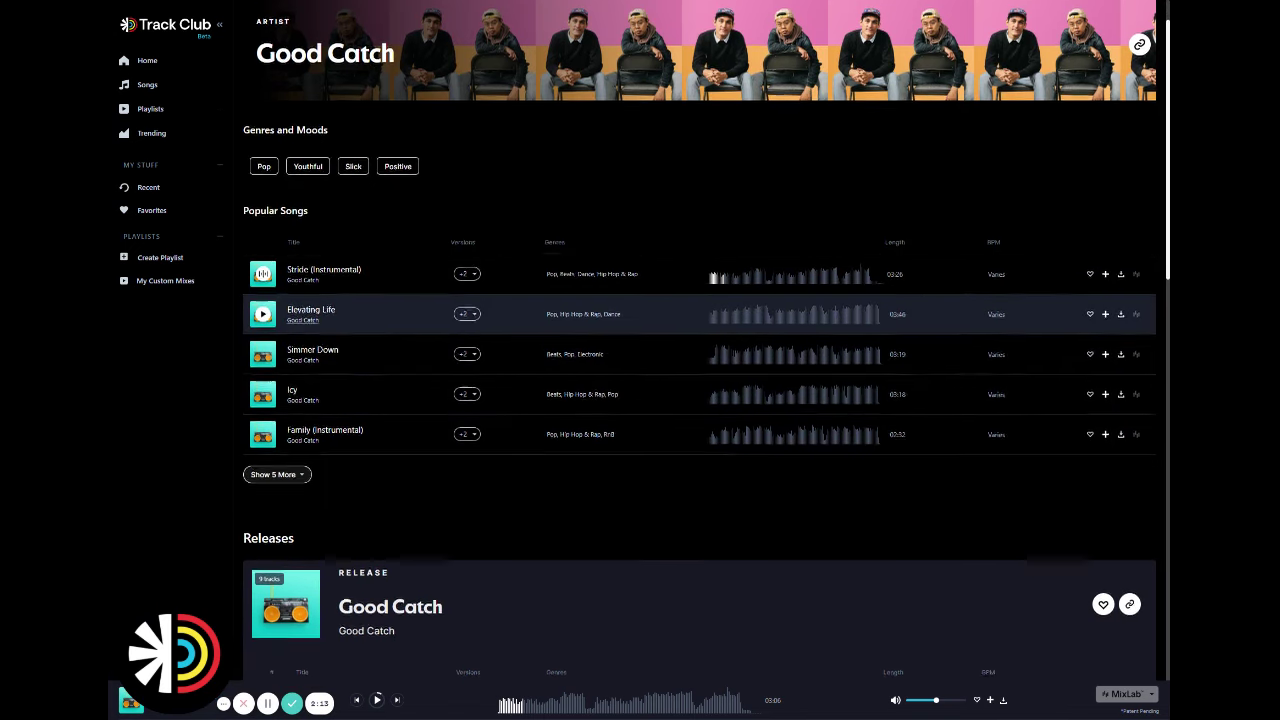
pyautogui.scroll(-1, 262, 345)
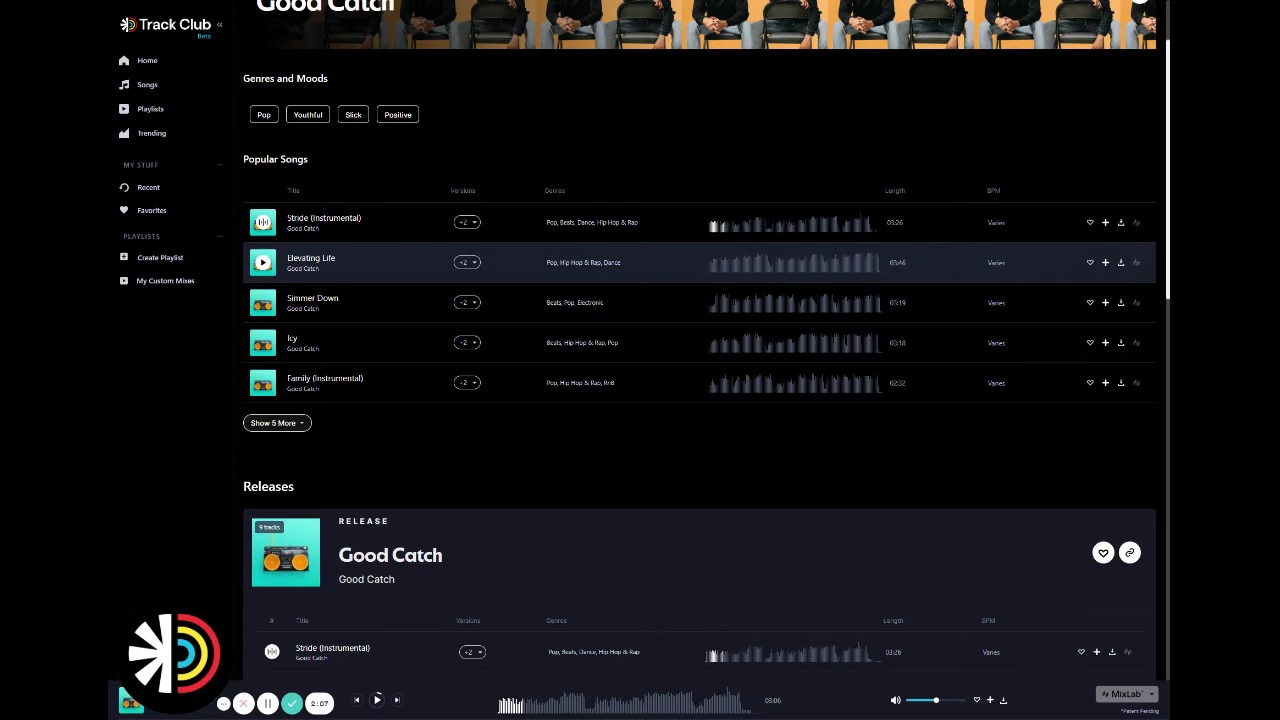
pyautogui.click(263, 262)
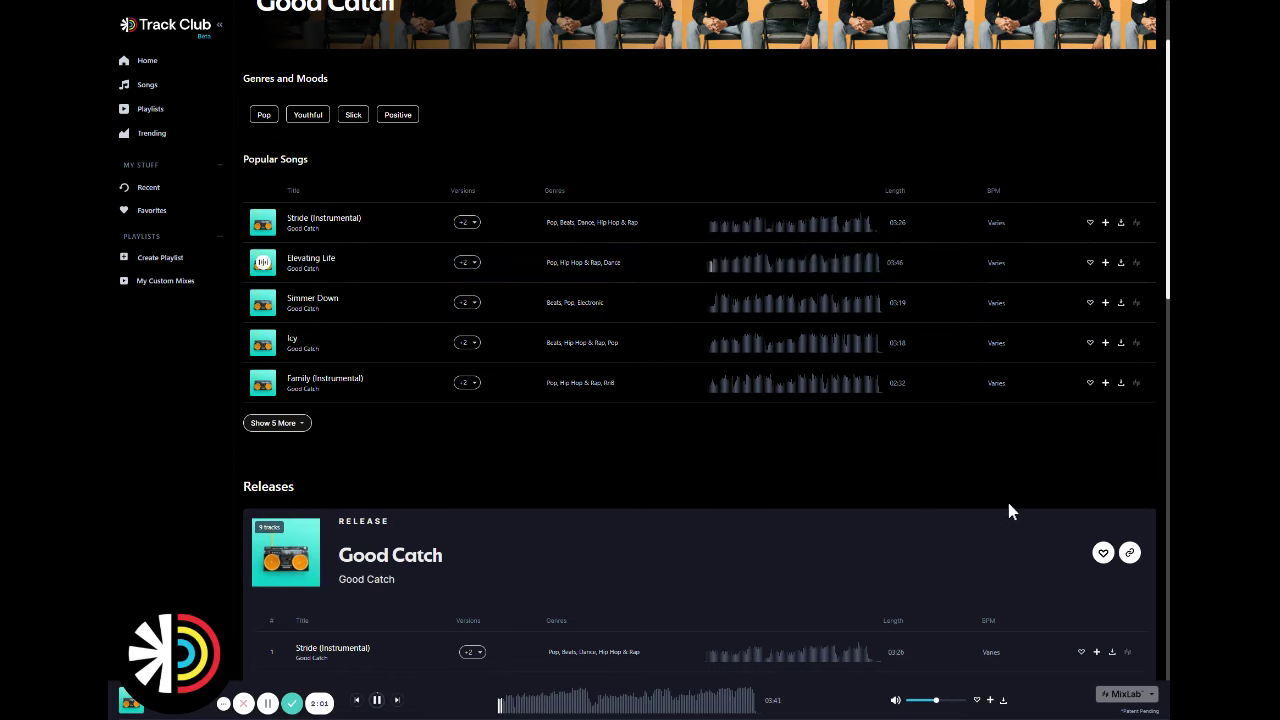
# Look through the Good Catch release's track list and the playlists featuring the artist, and mute the playback.
pyautogui.scroll(-3, 1008, 511)
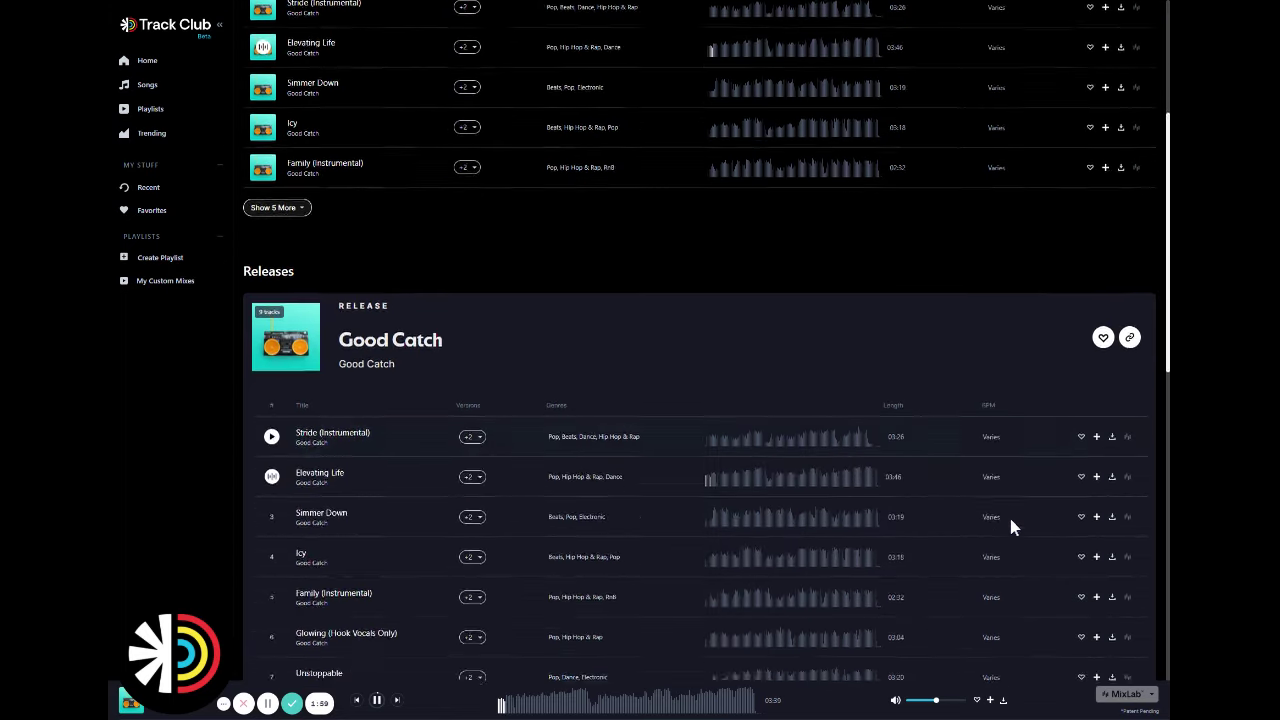
pyautogui.scroll(-1, 1010, 516)
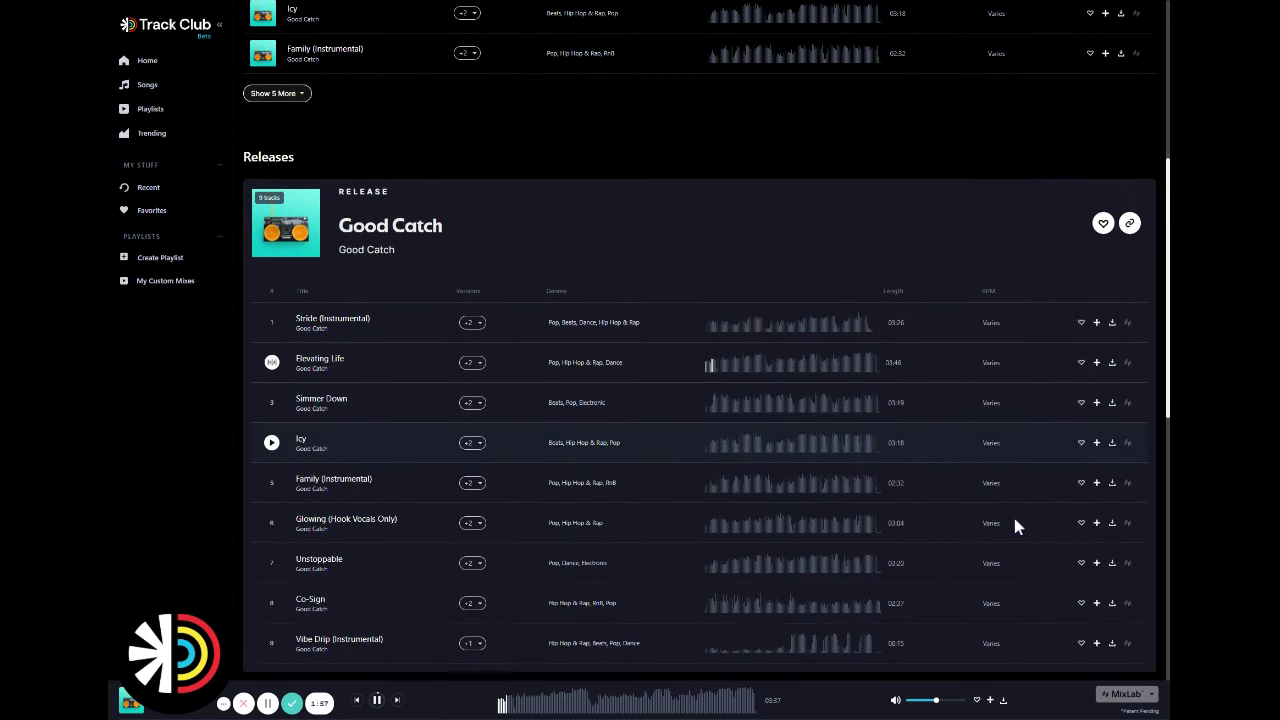
pyautogui.scroll(-3, 1015, 527)
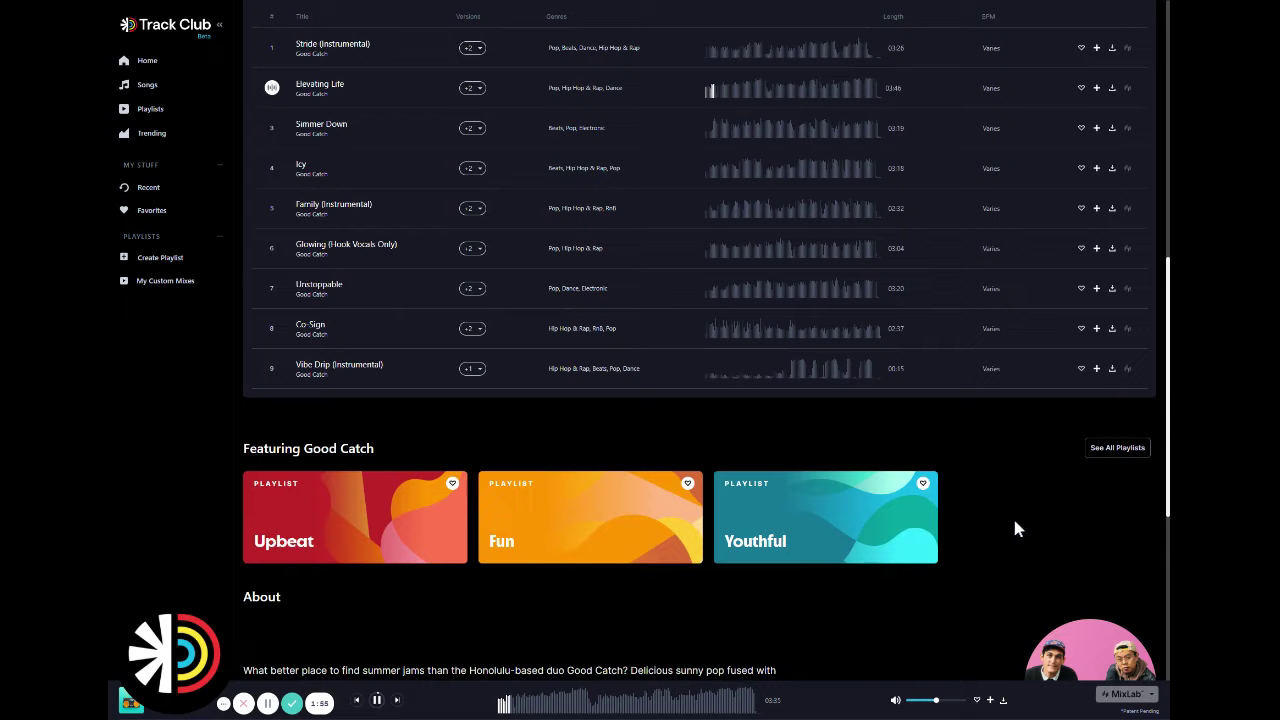
pyautogui.scroll(4, 1015, 527)
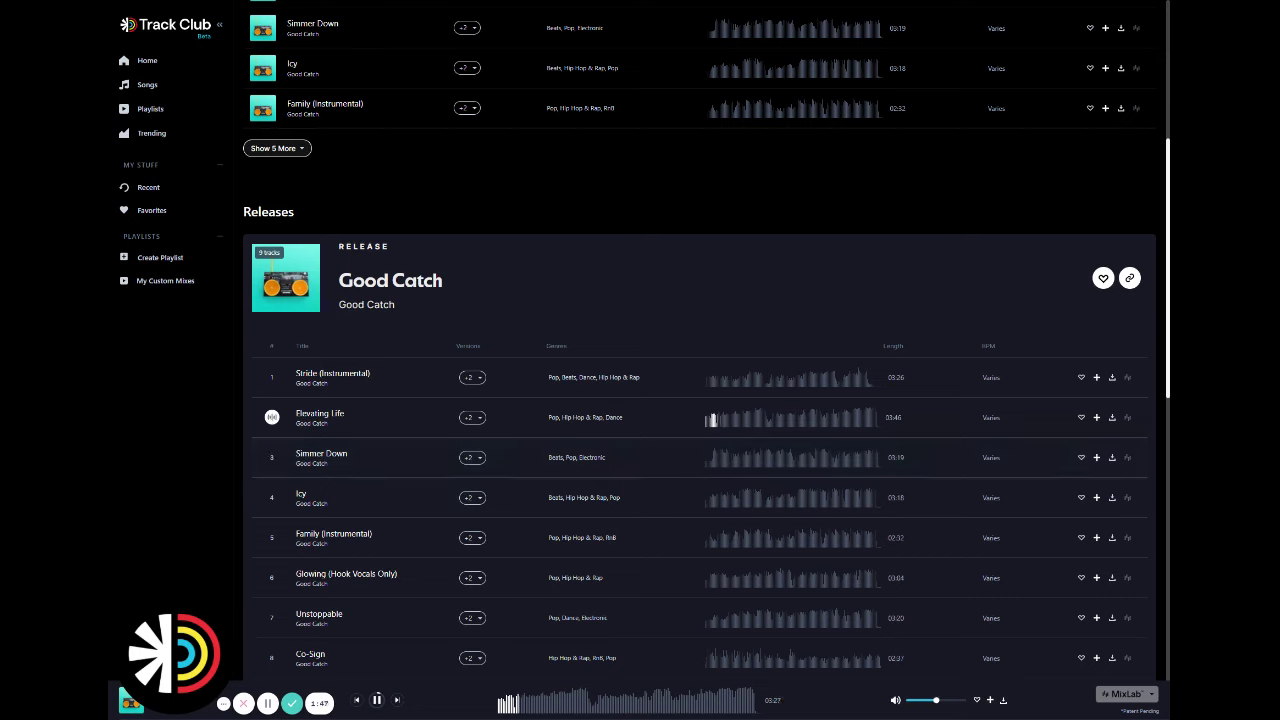
pyautogui.click(378, 697)
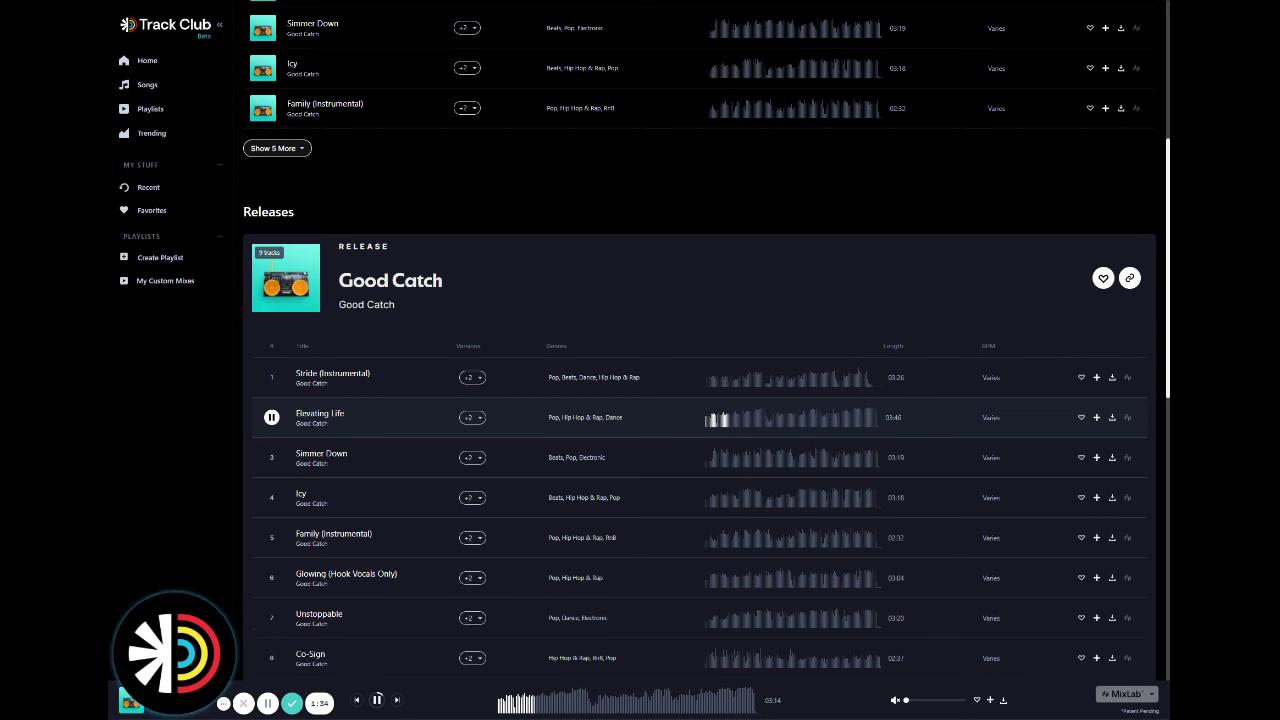
pyautogui.scroll(2, 522, 405)
pyautogui.scroll(3, 510, 390)
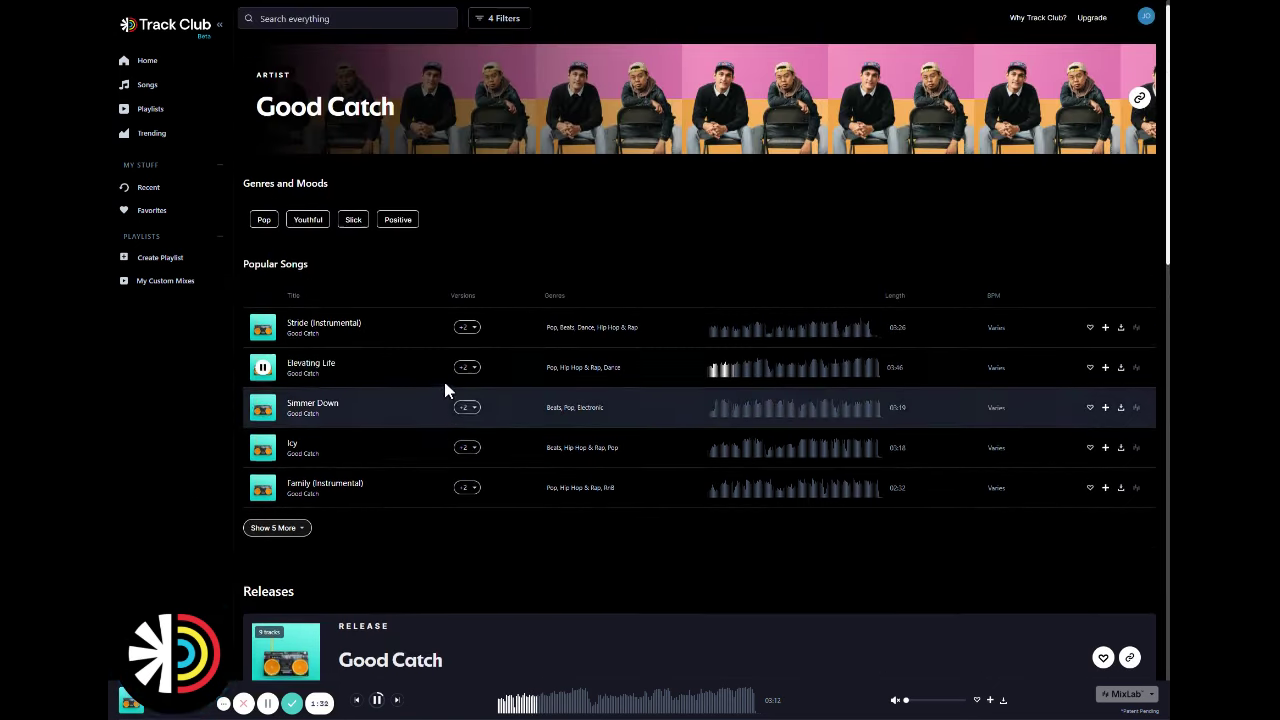